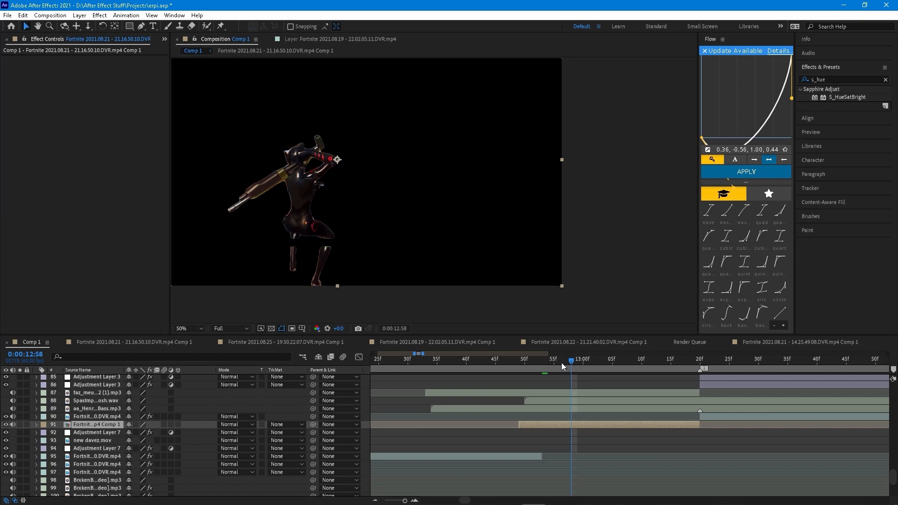
Inspect the cut-out character over time in Comp 1 and inside its precomposition, including the Roto Brush & Refine Edge settings
{"action": "double_click", "coordinate": [611, 424]}
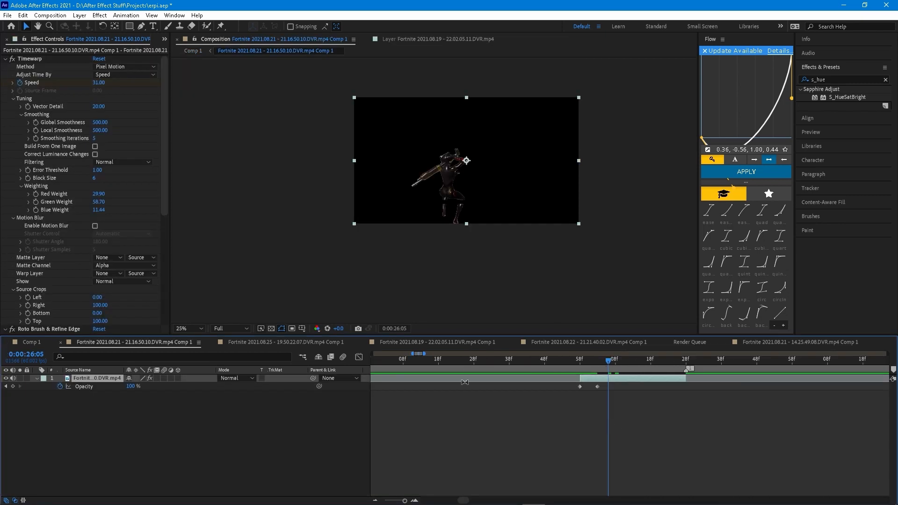
{"action": "scroll", "coordinate": [83, 261], "scroll_direction": "down", "scroll_amount": 5}
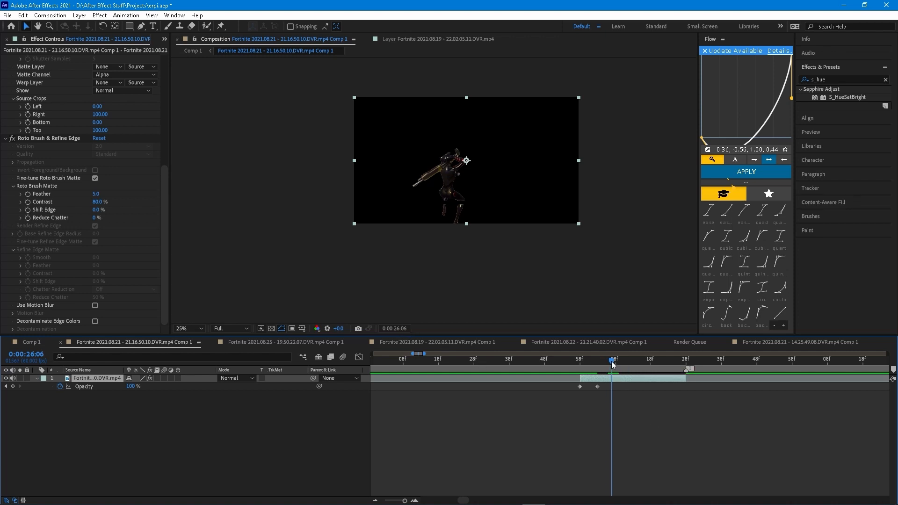
{"action": "left_click_drag", "start_coordinate": [611, 361], "coordinate": [586, 361]}
{"action": "left_click", "coordinate": [31, 342]}
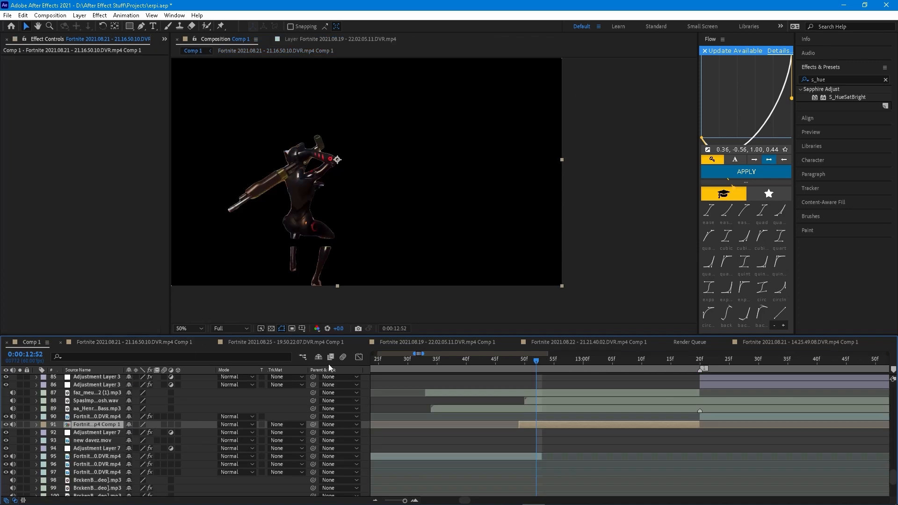
{"action": "left_click", "coordinate": [517, 364]}
{"action": "left_click_drag", "start_coordinate": [518, 366], "coordinate": [566, 363]}
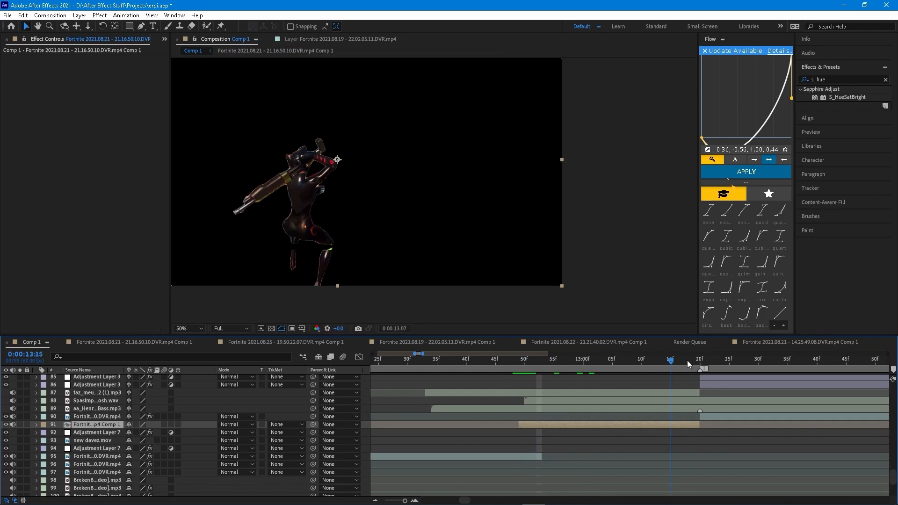
{"action": "double_click", "coordinate": [579, 426]}
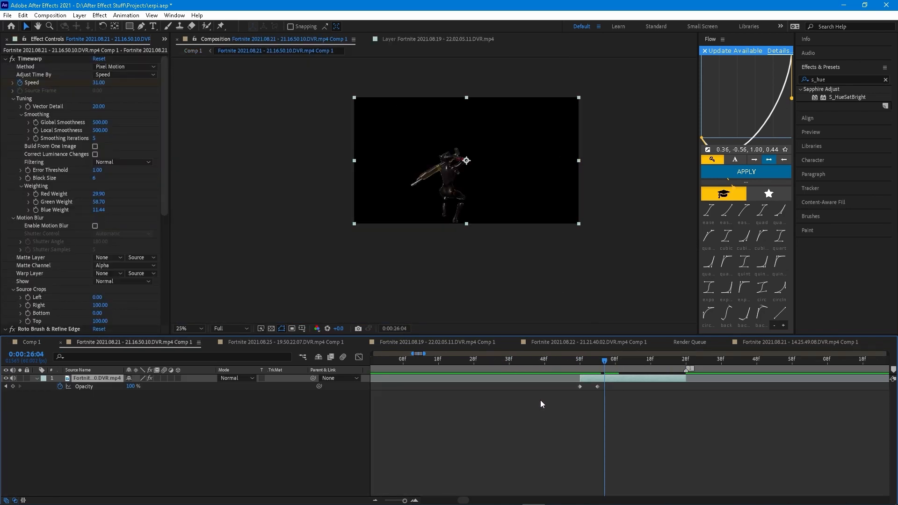
{"action": "left_click_drag", "start_coordinate": [599, 364], "coordinate": [630, 365]}
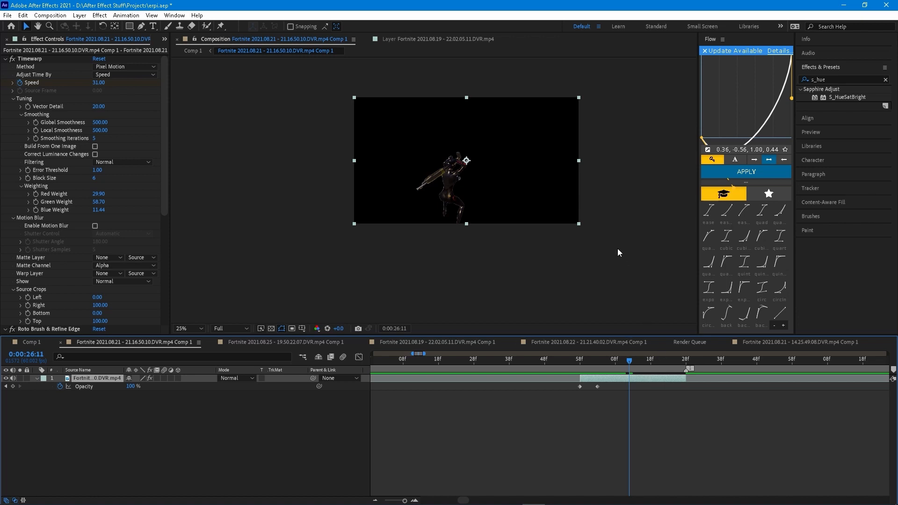
{"action": "key", "text": "ctrl+d"}
{"action": "key", "text": "ctrl+d"}
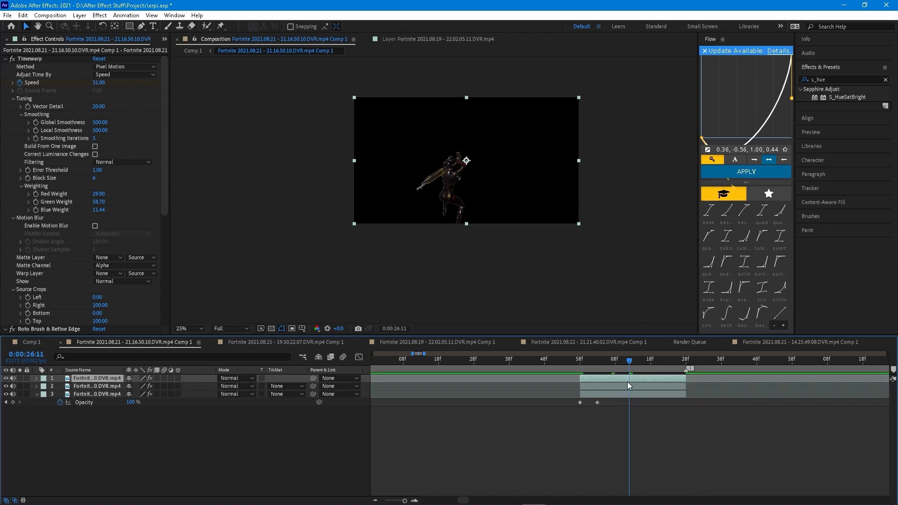
{"action": "key", "text": "ctrl+z"}
{"action": "key", "text": "ctrl+z"}
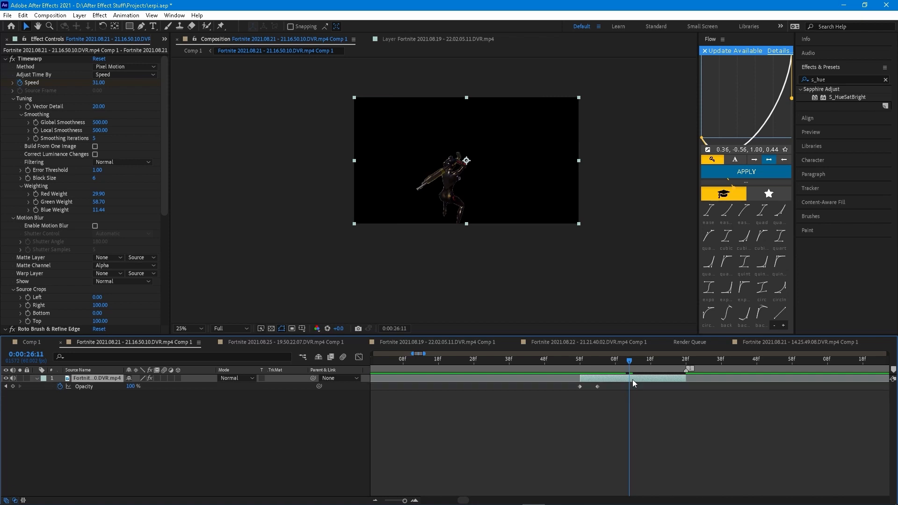
Duplicate the clip layer twice and set the bottom layer's opacity keyframes to 100% at 0:00:25:57 and 15% at 0:00:26:02
{"action": "key", "text": "ctrl+d"}
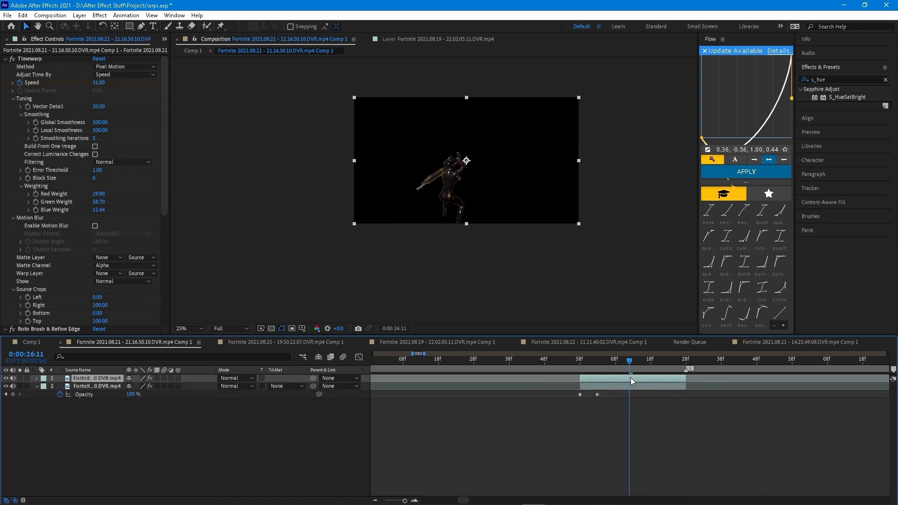
{"action": "key", "text": "ctrl+d"}
{"action": "left_click", "coordinate": [639, 393]}
{"action": "left_click_drag", "start_coordinate": [601, 369], "coordinate": [583, 370]}
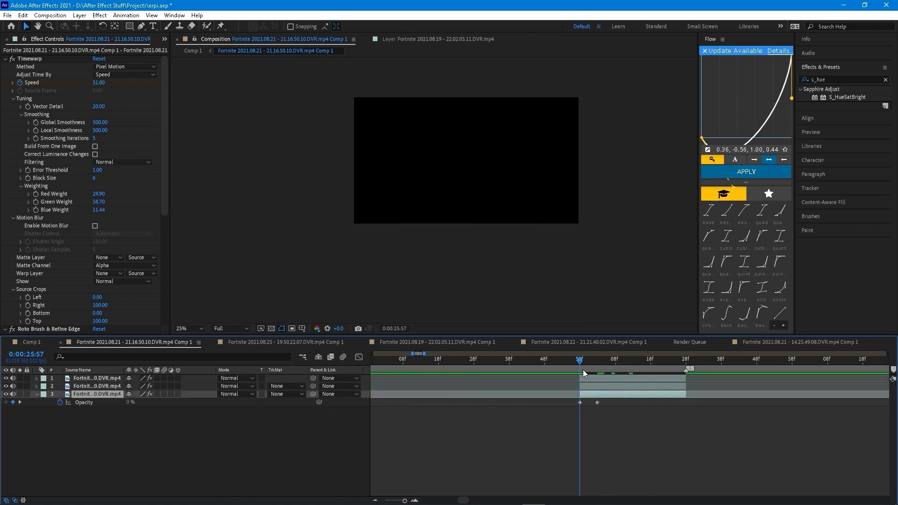
{"action": "left_click", "coordinate": [127, 402]}
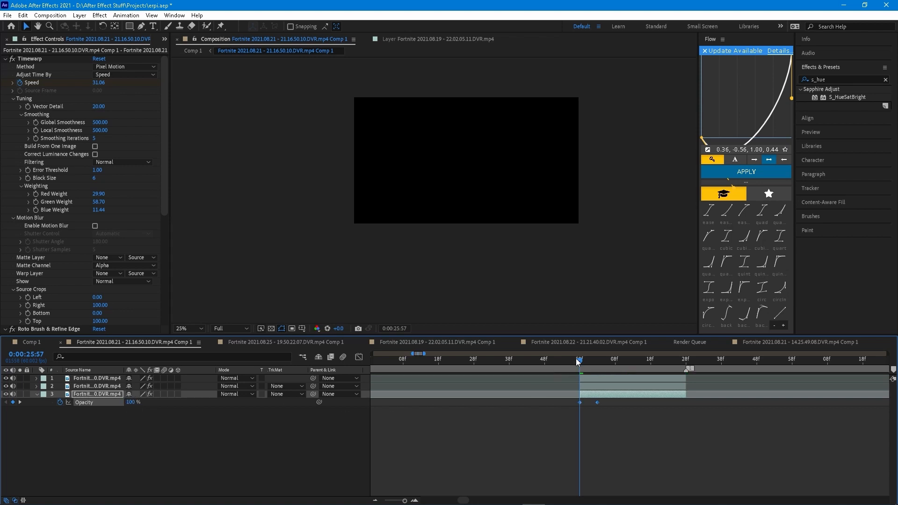
{"action": "left_click_drag", "start_coordinate": [583, 361], "coordinate": [604, 357]}
{"action": "left_click", "coordinate": [601, 442]}
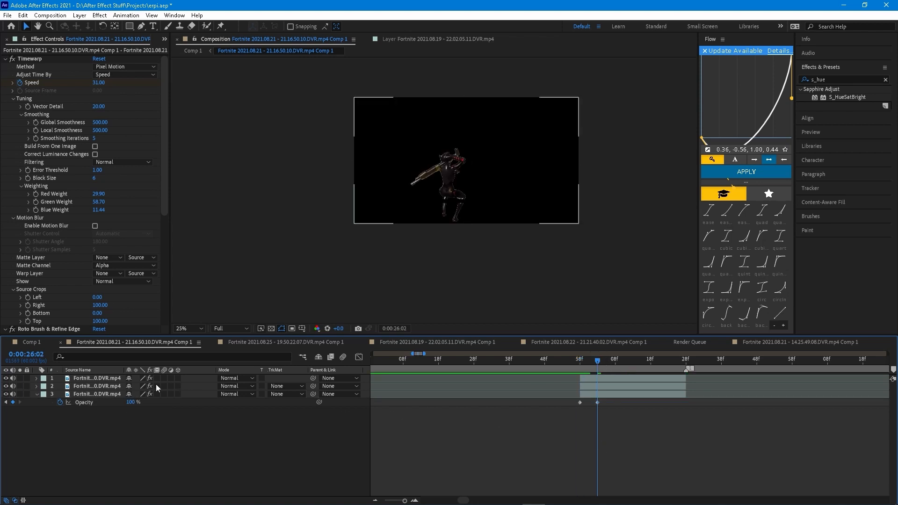
{"action": "left_click", "coordinate": [133, 403]}
{"action": "type", "text": "15"}
{"action": "key", "text": "Return"}
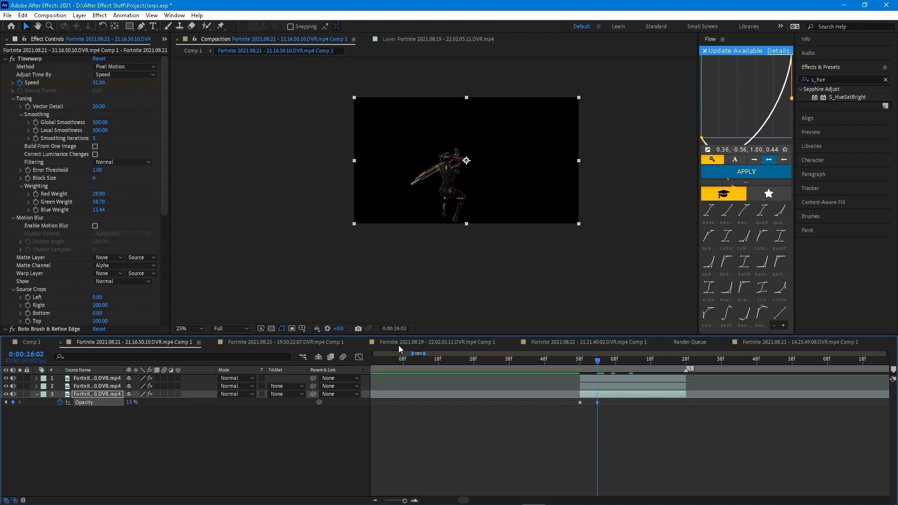
Delete the Roto Brush & Refine Edge effect from the bottom clip layer
{"action": "mouse_move", "coordinate": [598, 364]}
{"action": "left_mouse_down"}
{"action": "mouse_move", "coordinate": [579, 363]}
{"action": "mouse_move", "coordinate": [597, 364]}
{"action": "left_mouse_up"}
{"action": "scroll", "coordinate": [70, 142], "scroll_direction": "down", "scroll_amount": 5}
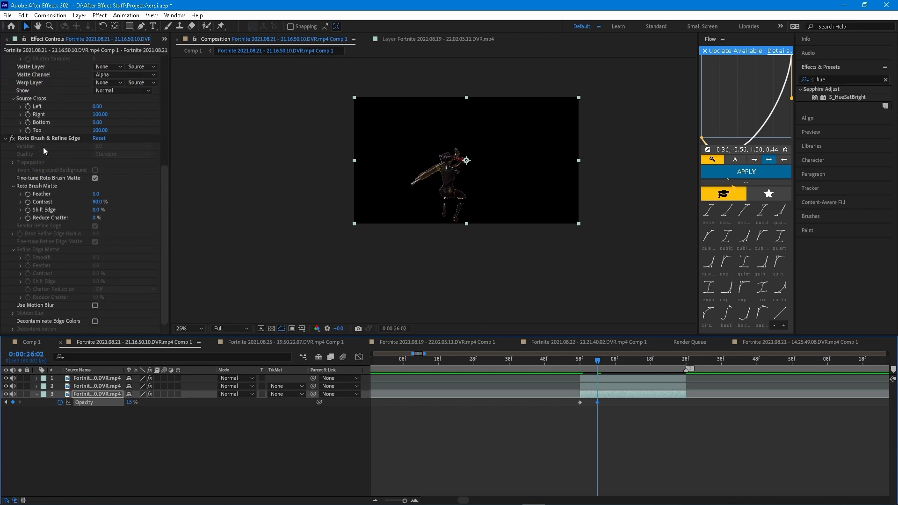
{"action": "left_click", "coordinate": [44, 137]}
{"action": "key", "text": "Delete"}
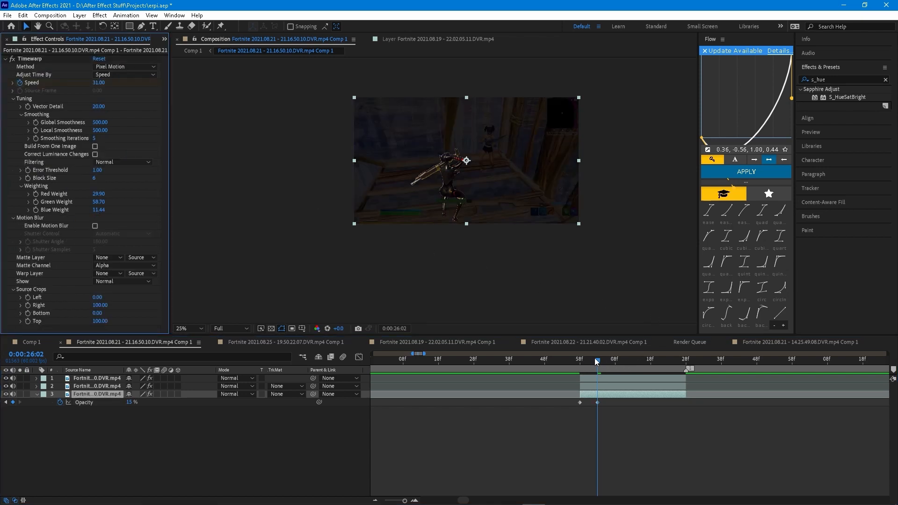
Apply S_HueSatBright to the bottom clip layer and keyframe its Saturation at 0 at 0:00:26:02
{"action": "left_click", "coordinate": [845, 106]}
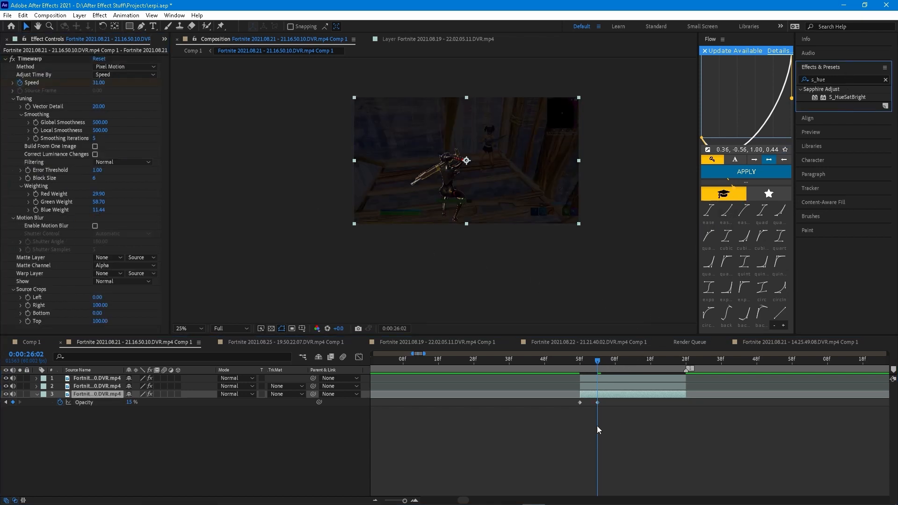
{"action": "double_click", "coordinate": [858, 97]}
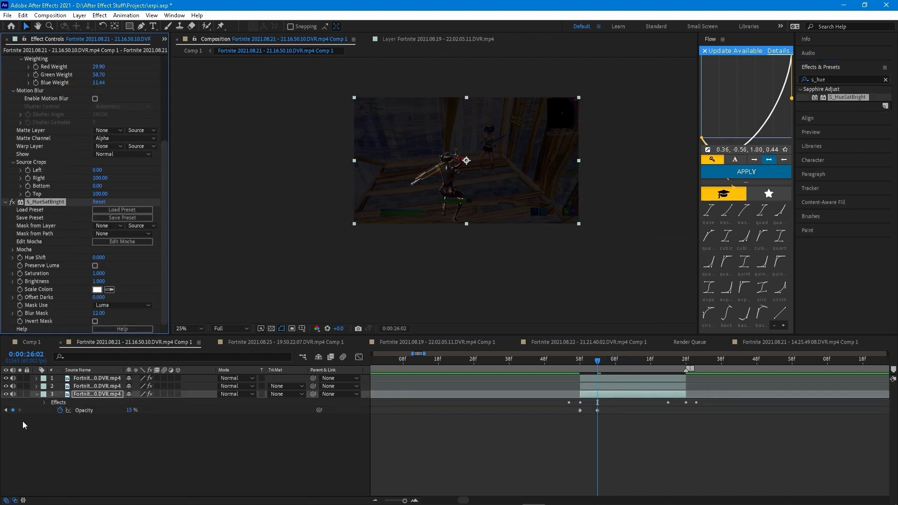
{"action": "left_click", "coordinate": [45, 402]}
{"action": "left_click", "coordinate": [53, 419]}
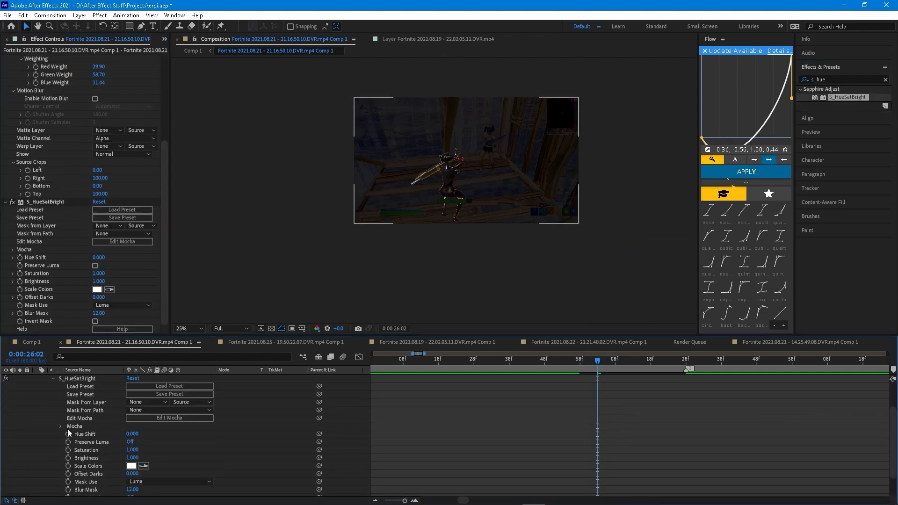
{"action": "left_click", "coordinate": [68, 450]}
{"action": "left_click", "coordinate": [131, 450]}
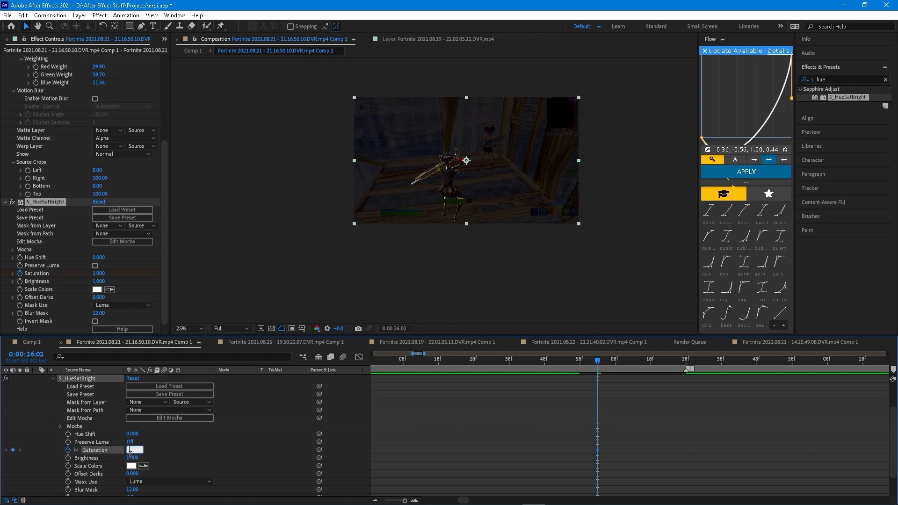
{"action": "key", "text": "Return"}
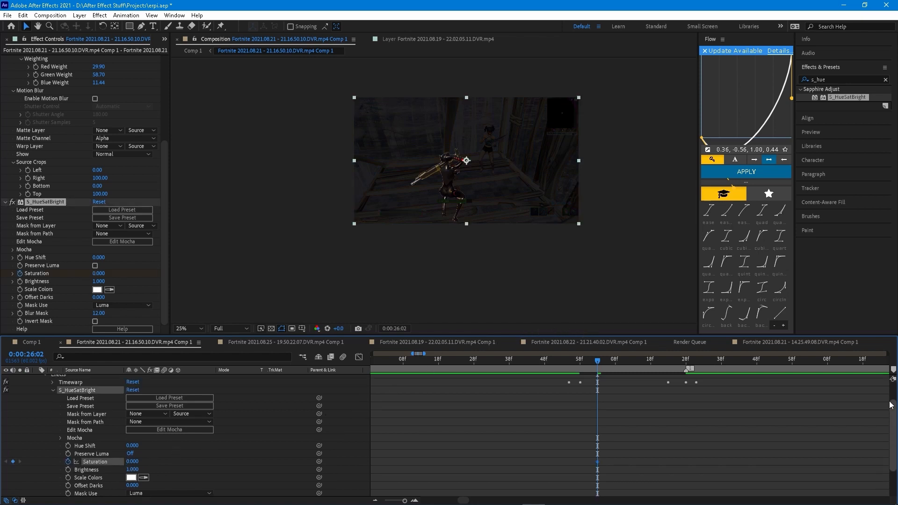
Add a Saturation keyframe of 14 at 0:00:25:57 on the bottom clip layer and collapse the layer's properties
{"action": "scroll", "coordinate": [564, 372], "scroll_direction": "up", "scroll_amount": 3}
{"action": "left_click_drag", "start_coordinate": [597, 361], "coordinate": [580, 362]}
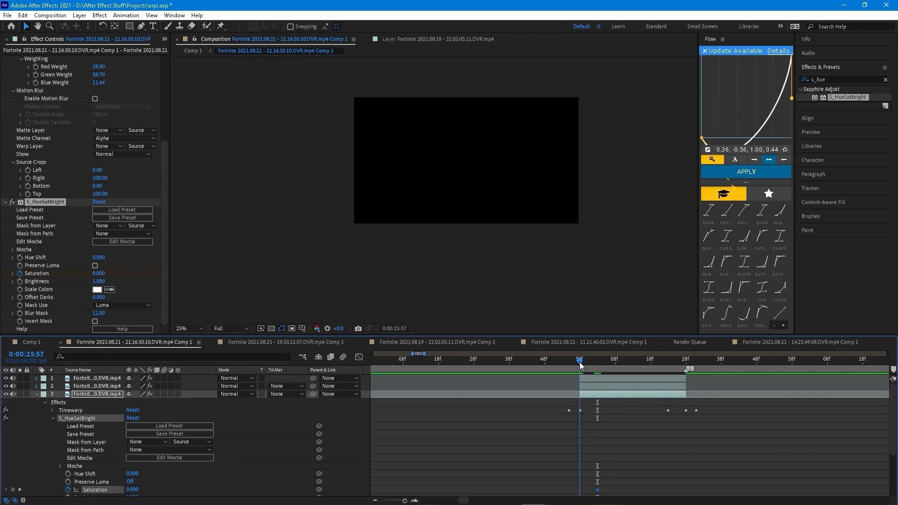
{"action": "left_click", "coordinate": [132, 490]}
{"action": "type", "text": "14"}
{"action": "key", "text": "Return"}
{"action": "left_click_drag", "start_coordinate": [580, 360], "coordinate": [605, 361]}
{"action": "left_click", "coordinate": [32, 404]}
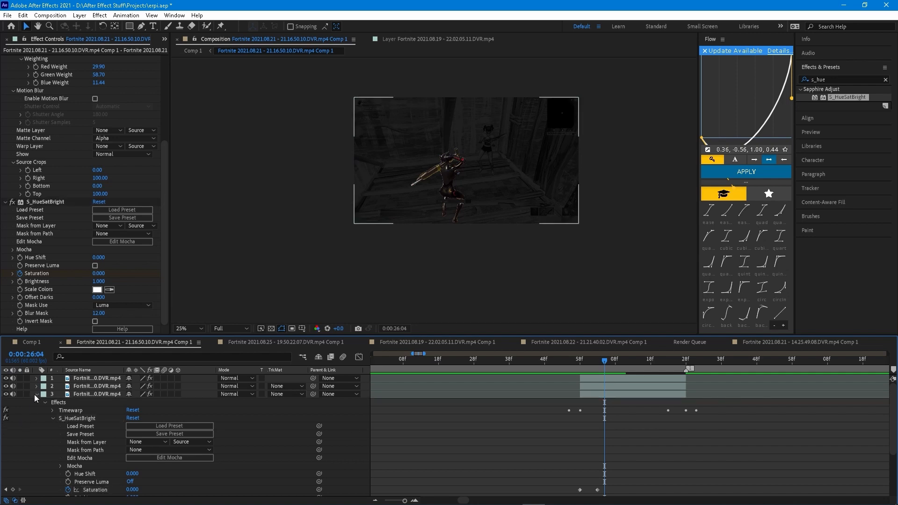
{"action": "left_click", "coordinate": [36, 394]}
Apply the DavezFireSkinGlow animation preset to the top clip layer
{"action": "left_click", "coordinate": [584, 378]}
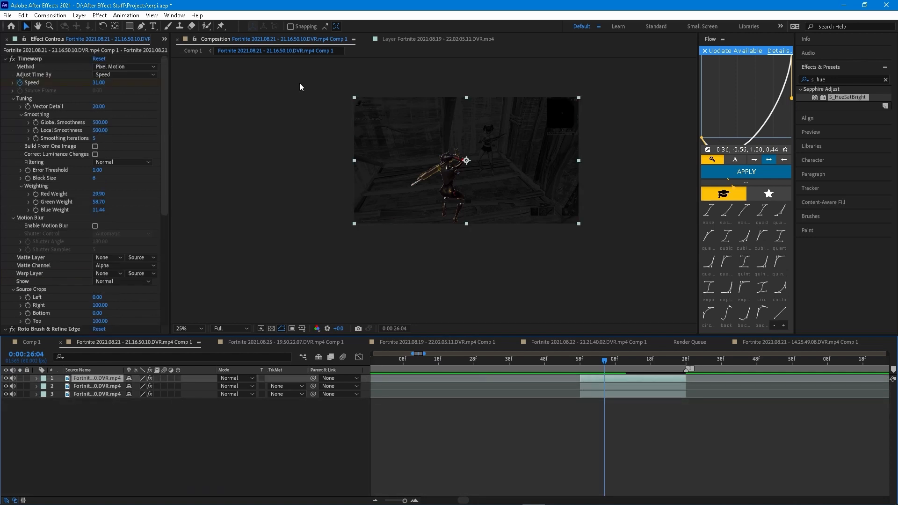
{"action": "left_click", "coordinate": [126, 15]}
{"action": "left_click", "coordinate": [141, 34]}
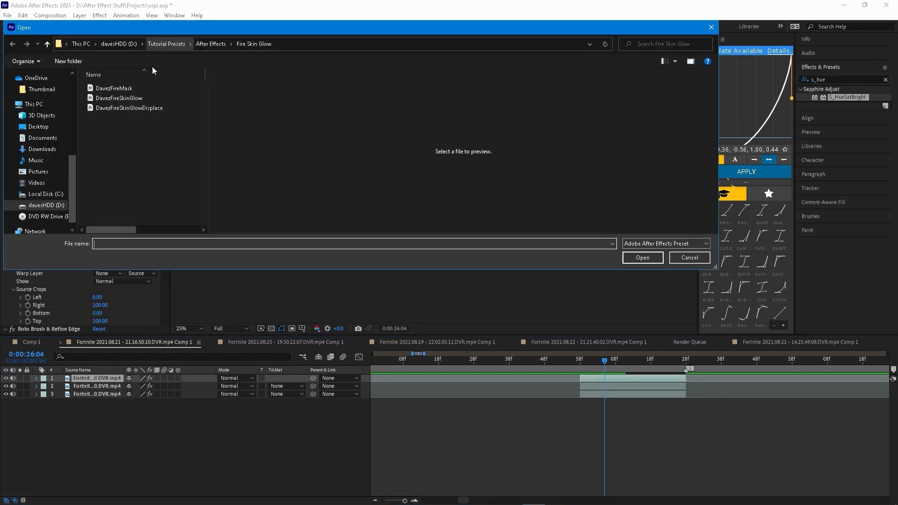
{"action": "double_click", "coordinate": [160, 98]}
Apply the DavezFireSkinGlow and DavezFireSkinGlowDisplace animation presets to the middle clip layer
{"action": "right_click", "coordinate": [609, 386]}
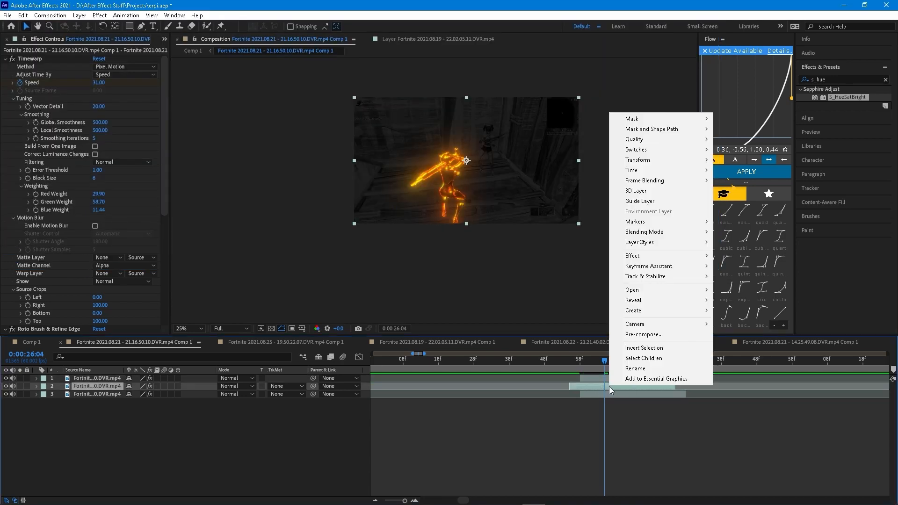
{"action": "key", "text": "Escape"}
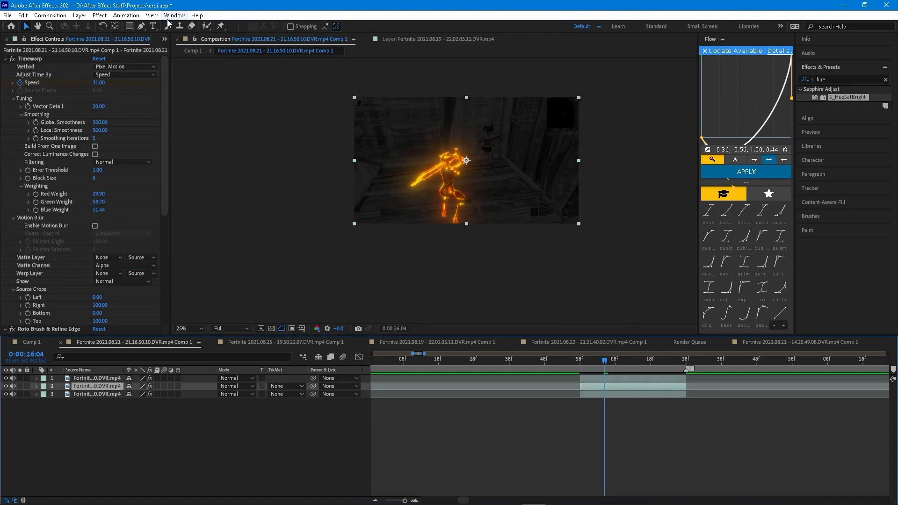
{"action": "left_click", "coordinate": [126, 15]}
{"action": "left_click", "coordinate": [141, 34]}
{"action": "double_click", "coordinate": [160, 98]}
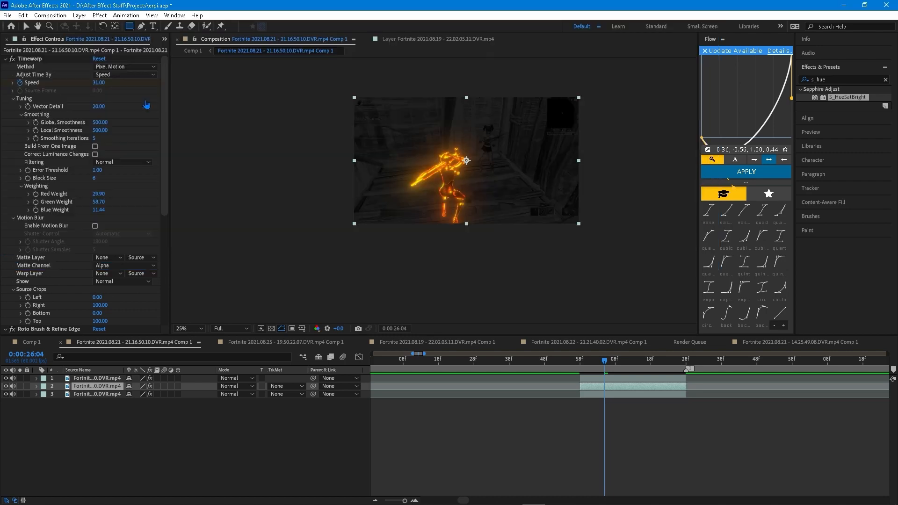
{"action": "left_click", "coordinate": [126, 15]}
{"action": "left_click", "coordinate": [140, 34]}
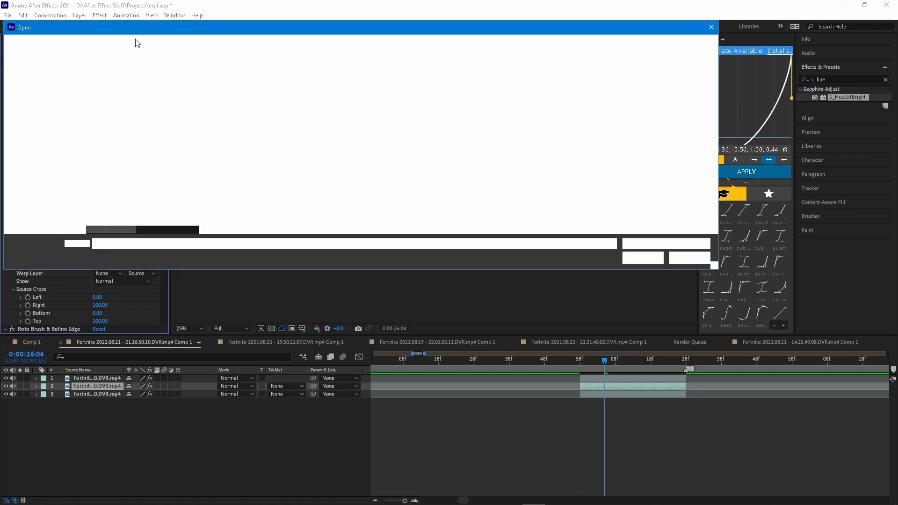
{"action": "double_click", "coordinate": [168, 111]}
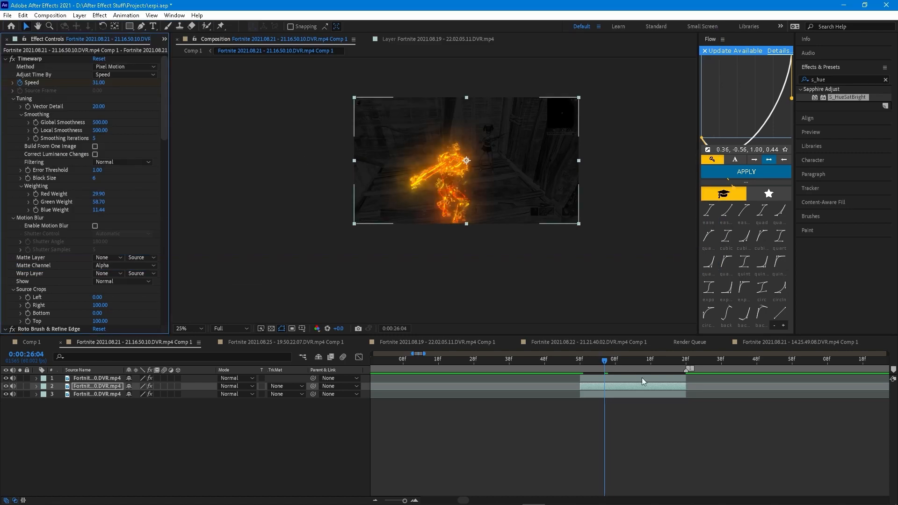
Copy the desaturated bottom clip layer from the precomposition and paste it into Comp 1 above the precomp layer
{"action": "left_click", "coordinate": [600, 392]}
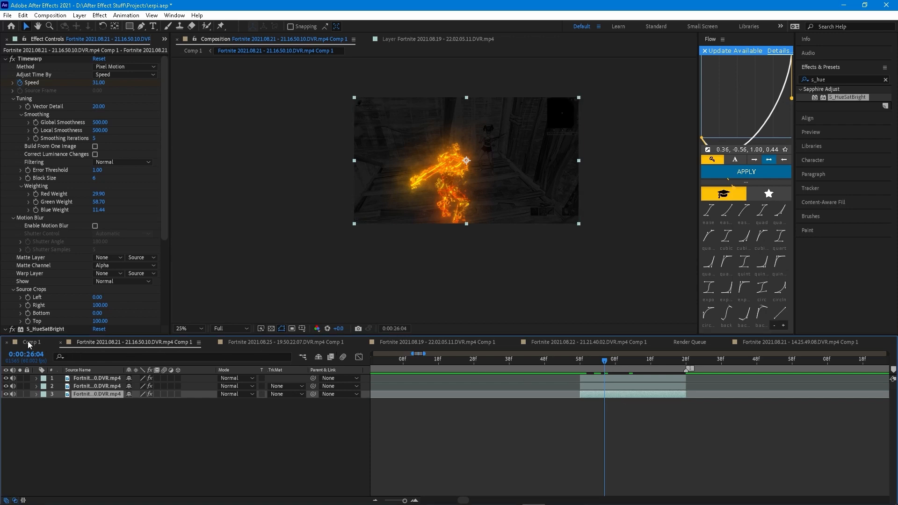
{"action": "left_click", "coordinate": [29, 342]}
{"action": "double_click", "coordinate": [574, 425]}
{"action": "left_click", "coordinate": [605, 398]}
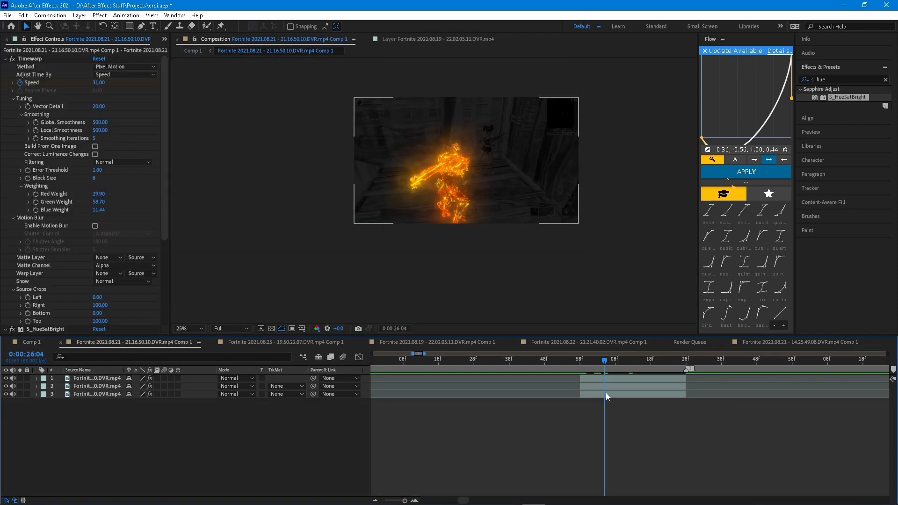
{"action": "left_click", "coordinate": [605, 392]}
{"action": "left_click", "coordinate": [36, 343]}
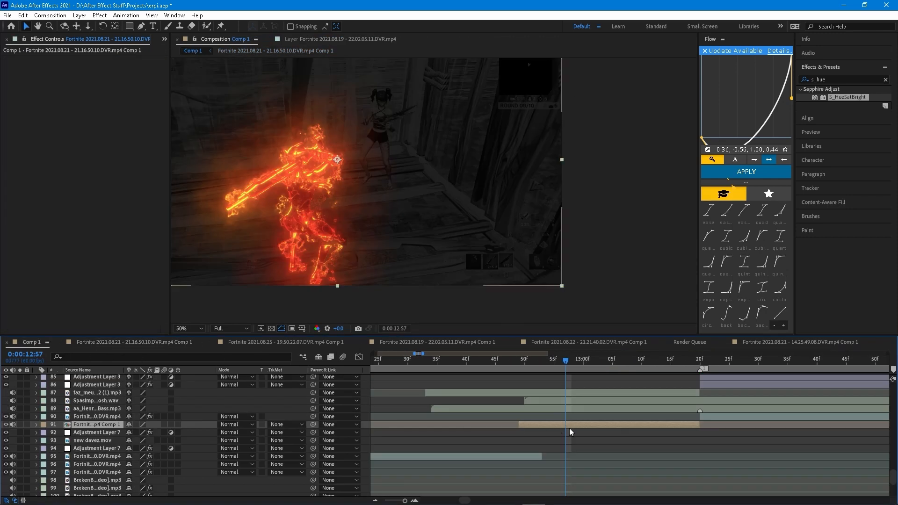
{"action": "key", "text": "ctrl+v"}
Pre-compose the pasted desaturated clip layer in Comp 1
{"action": "right_click", "coordinate": [597, 418]}
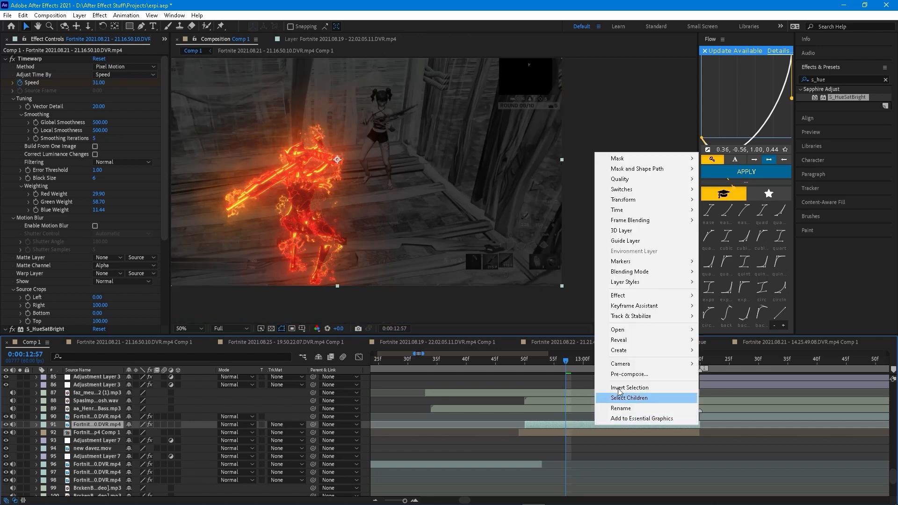
{"action": "left_click", "coordinate": [617, 373]}
{"action": "left_click", "coordinate": [478, 321]}
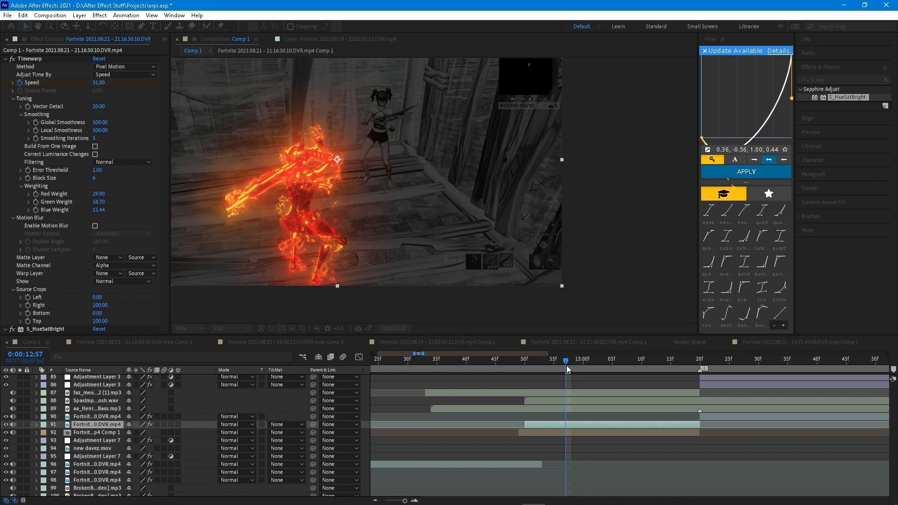
Trim the new precomp layer to the 12:49–13:20 span of the precomp layer below it, deleting the excess at both ends
{"action": "right_click", "coordinate": [576, 421]}
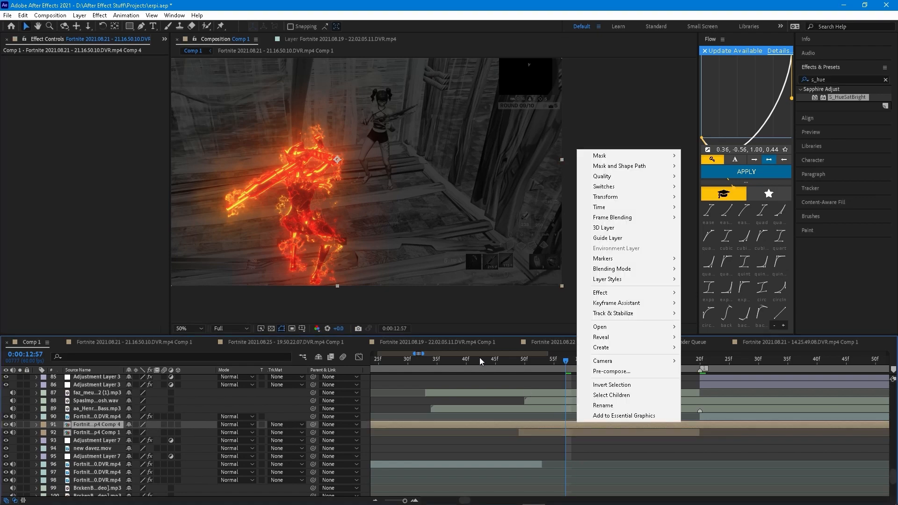
{"action": "left_click_drag", "start_coordinate": [559, 364], "coordinate": [700, 361]}
{"action": "key", "text": "ctrl+shift+d"}
{"action": "key", "text": "Delete"}
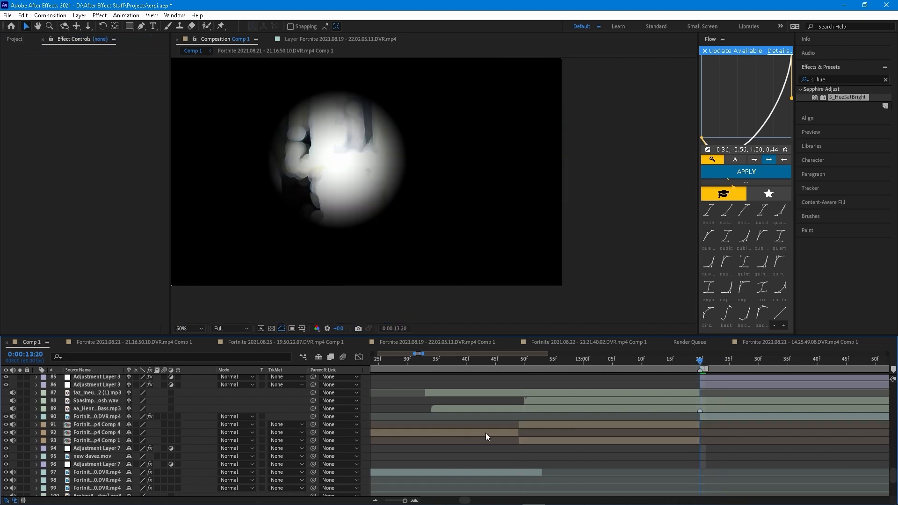
{"action": "left_click", "coordinate": [594, 363]}
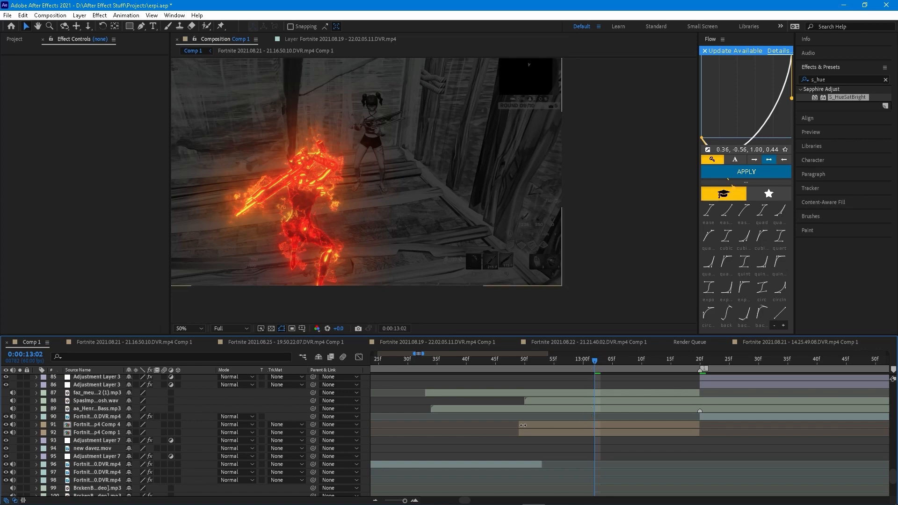
Try a later start point for the trimmed precomp layer and realign its start with the layer below
{"action": "left_click_drag", "start_coordinate": [523, 425], "coordinate": [543, 426]}
{"action": "left_click_drag", "start_coordinate": [554, 361], "coordinate": [532, 362]}
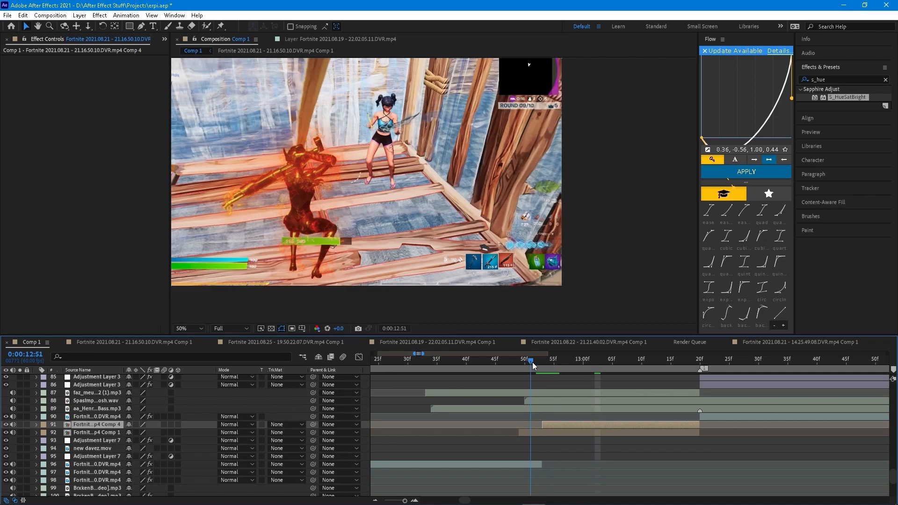
{"action": "left_click_drag", "start_coordinate": [542, 426], "coordinate": [524, 429]}
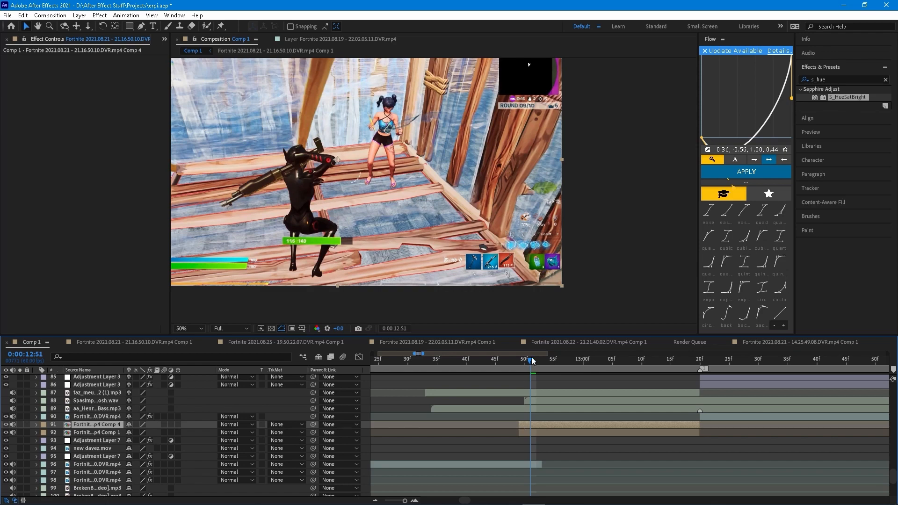
Activate the Pen tool at 12:49 and set the composition view to 33.3% magnification, leaving space around the frame
{"action": "left_click_drag", "start_coordinate": [533, 361], "coordinate": [518, 364]}
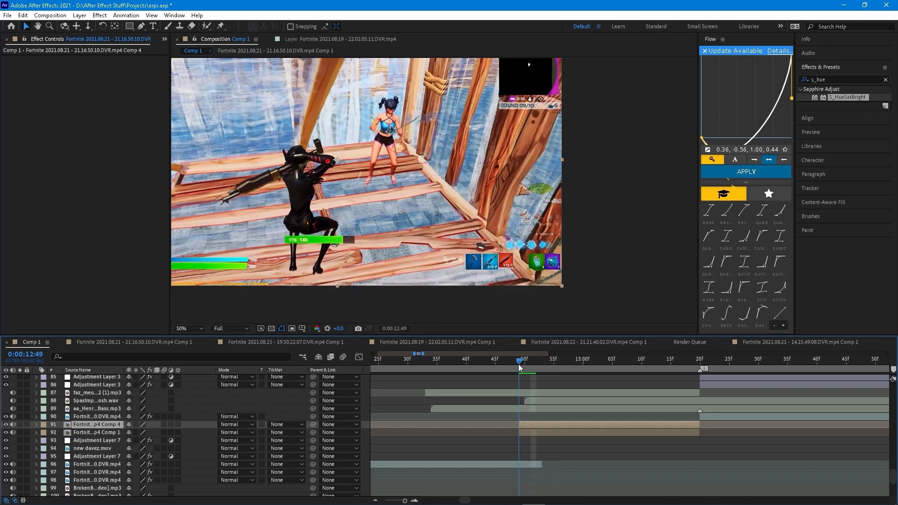
{"action": "left_click", "coordinate": [140, 25]}
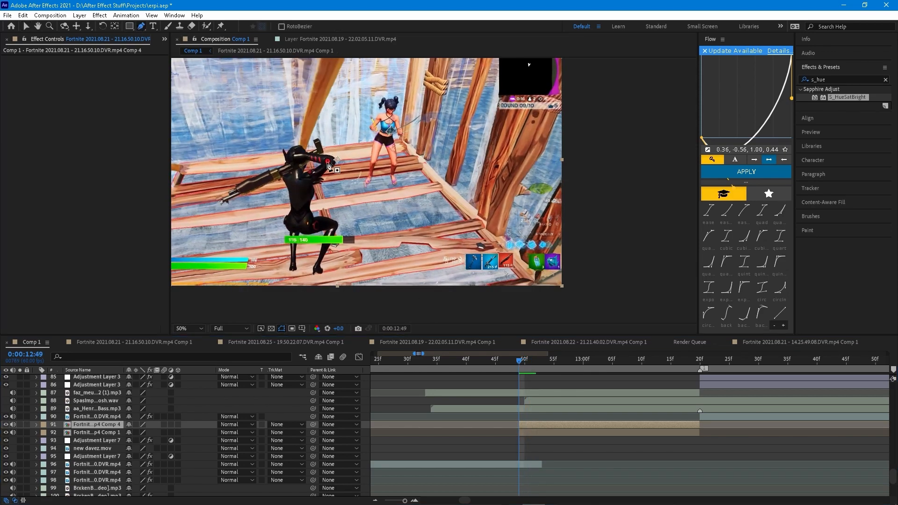
{"action": "scroll", "coordinate": [433, 280], "scroll_direction": "down", "scroll_amount": 3}
{"action": "left_click_drag", "start_coordinate": [372, 186], "coordinate": [317, 161]}
{"action": "scroll", "coordinate": [469, 224], "scroll_direction": "up", "scroll_amount": 3}
{"action": "left_click_drag", "start_coordinate": [585, 270], "coordinate": [448, 201]}
{"action": "scroll", "coordinate": [397, 176], "scroll_direction": "down", "scroll_amount": 2}
{"action": "scroll", "coordinate": [448, 201], "scroll_direction": "up", "scroll_amount": 2}
{"action": "left_click", "coordinate": [187, 328]}
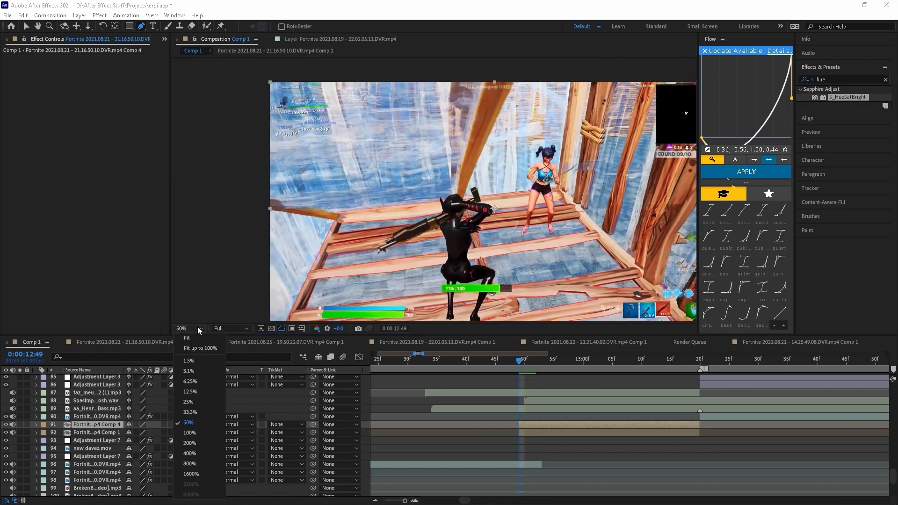
{"action": "left_click", "coordinate": [192, 337]}
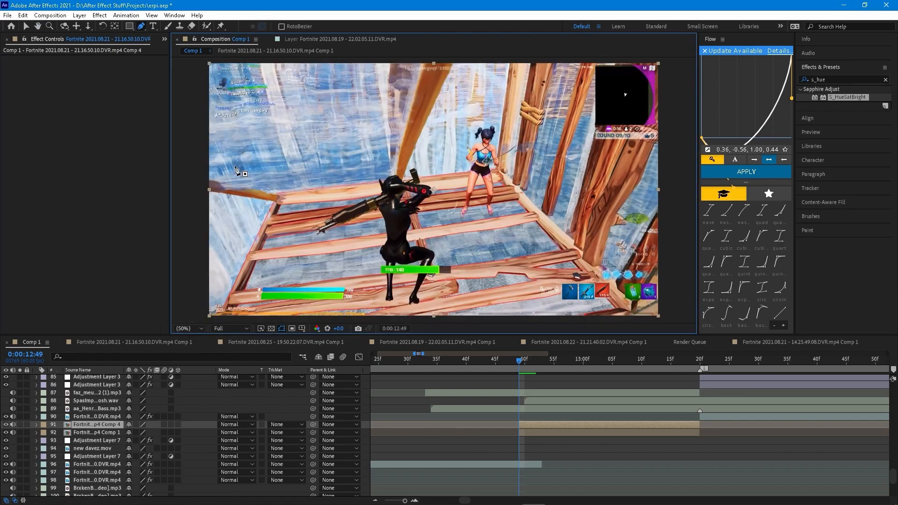
{"action": "key", "text": "comma"}
{"action": "scroll", "coordinate": [356, 269], "scroll_direction": "up", "scroll_amount": 2}
{"action": "left_click_drag", "start_coordinate": [418, 239], "coordinate": [372, 283]}
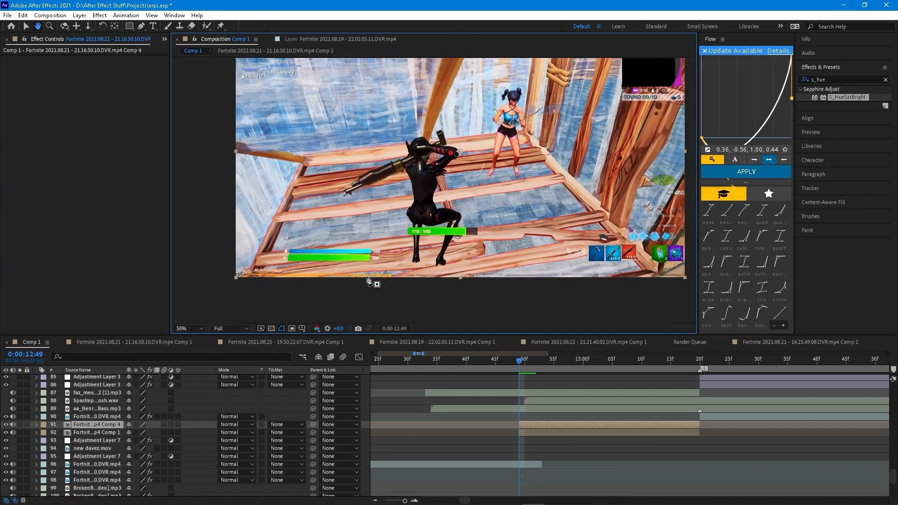
{"action": "scroll", "coordinate": [378, 279], "scroll_direction": "down", "scroll_amount": 2}
{"action": "left_click_drag", "start_coordinate": [427, 241], "coordinate": [415, 255]}
{"action": "left_click", "coordinate": [196, 329]}
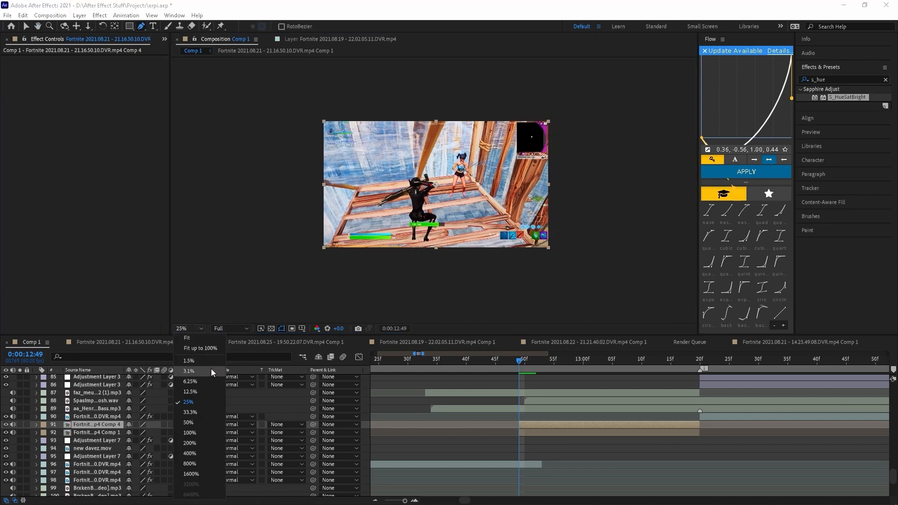
{"action": "left_click", "coordinate": [206, 392]}
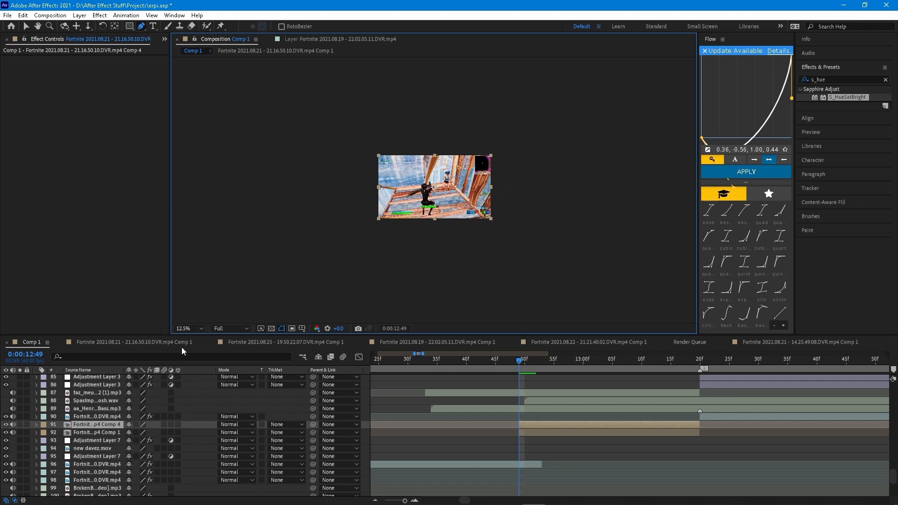
{"action": "left_click", "coordinate": [189, 329]}
{"action": "left_click", "coordinate": [205, 412]}
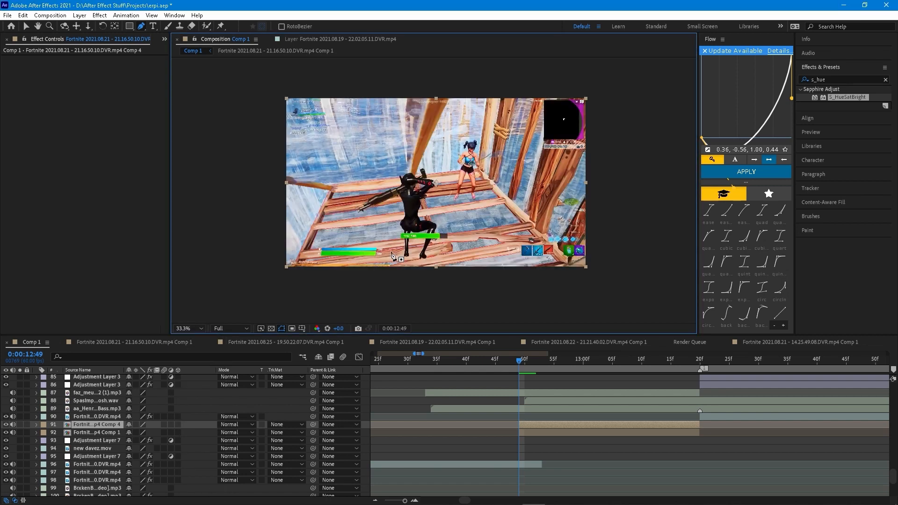
Draw a closed mask on the upper precomp layer that runs outside the frame and cuts off its four corners with jagged edges
{"action": "left_click", "coordinate": [289, 241]}
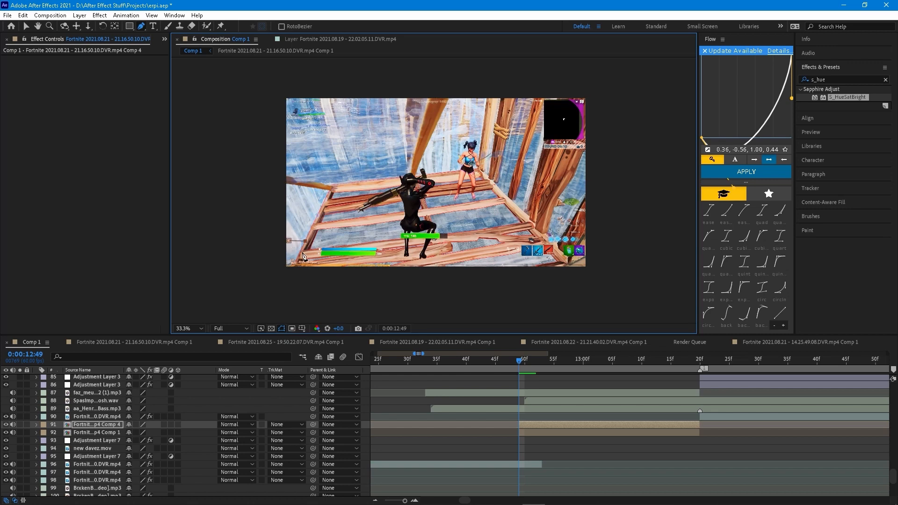
{"action": "left_click", "coordinate": [305, 285]}
{"action": "left_click", "coordinate": [496, 299]}
{"action": "left_click", "coordinate": [579, 283]}
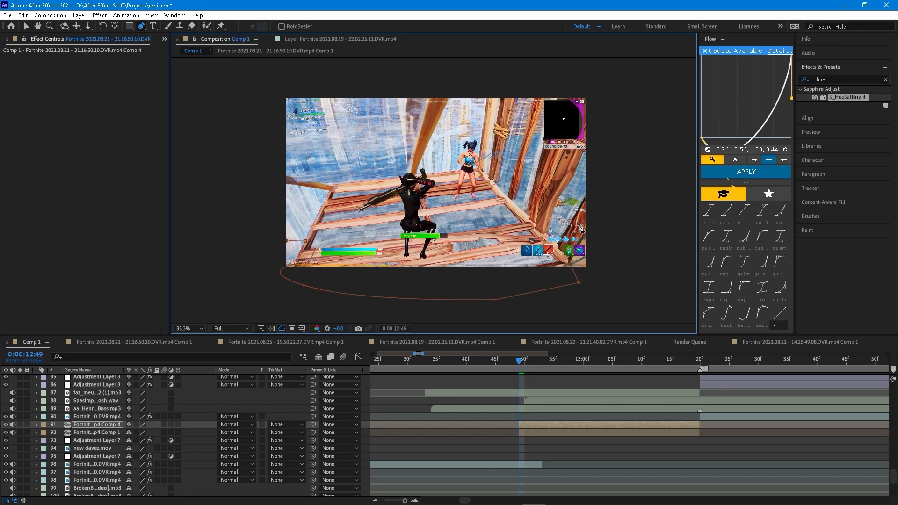
{"action": "left_click", "coordinate": [618, 250]}
{"action": "left_click", "coordinate": [624, 234]}
{"action": "left_click", "coordinate": [622, 168]}
{"action": "left_click", "coordinate": [603, 130]}
{"action": "left_click", "coordinate": [561, 134]}
{"action": "left_click", "coordinate": [561, 122]}
{"action": "left_click", "coordinate": [570, 93]}
{"action": "left_click", "coordinate": [526, 71]}
{"action": "left_click", "coordinate": [389, 73]}
{"action": "left_click", "coordinate": [302, 85]}
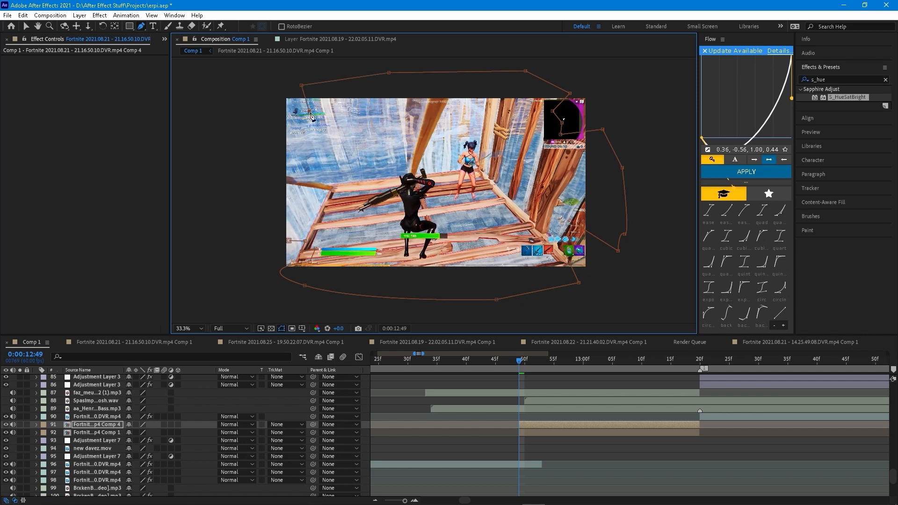
{"action": "left_click", "coordinate": [266, 106]}
{"action": "left_click_drag", "start_coordinate": [241, 157], "coordinate": [251, 174]}
{"action": "left_click", "coordinate": [281, 230]}
Invert Mask 1 on the upper precomp layer and switch back to the Selection tool
{"action": "key", "text": "space"}
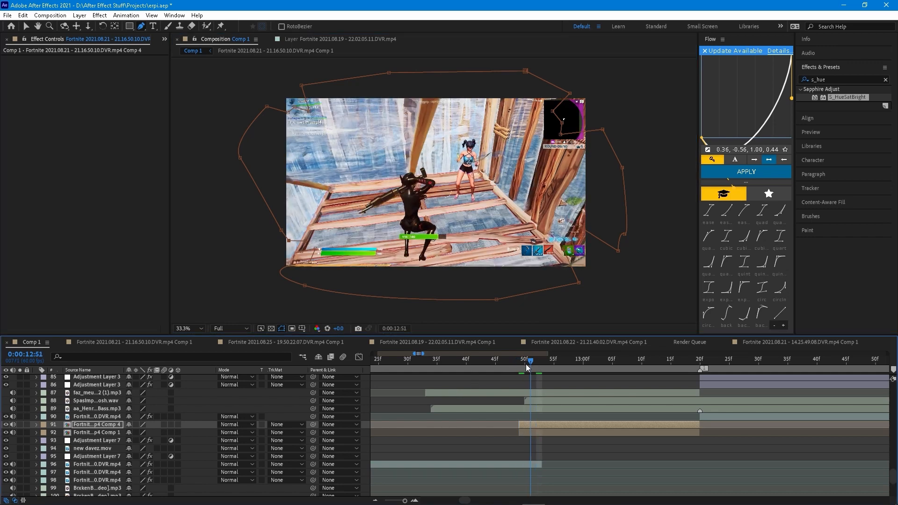
{"action": "key", "text": "space"}
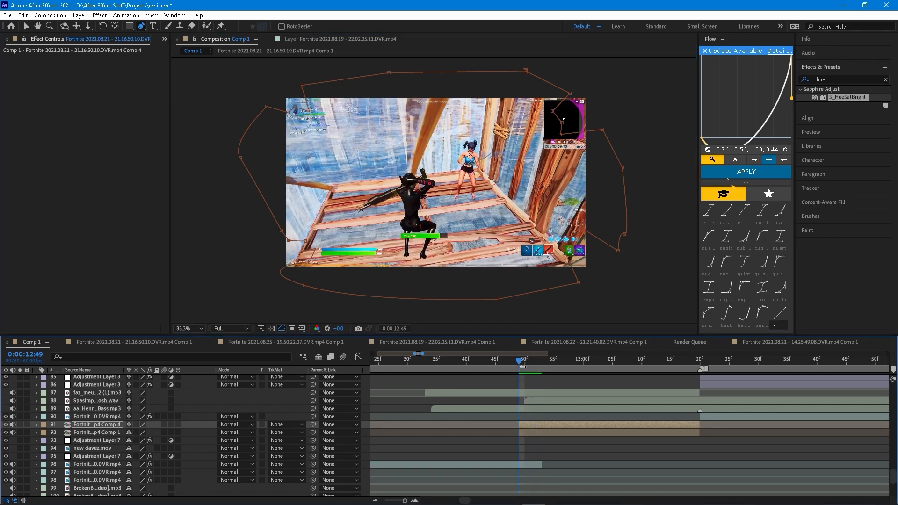
{"action": "left_click", "coordinate": [36, 425]}
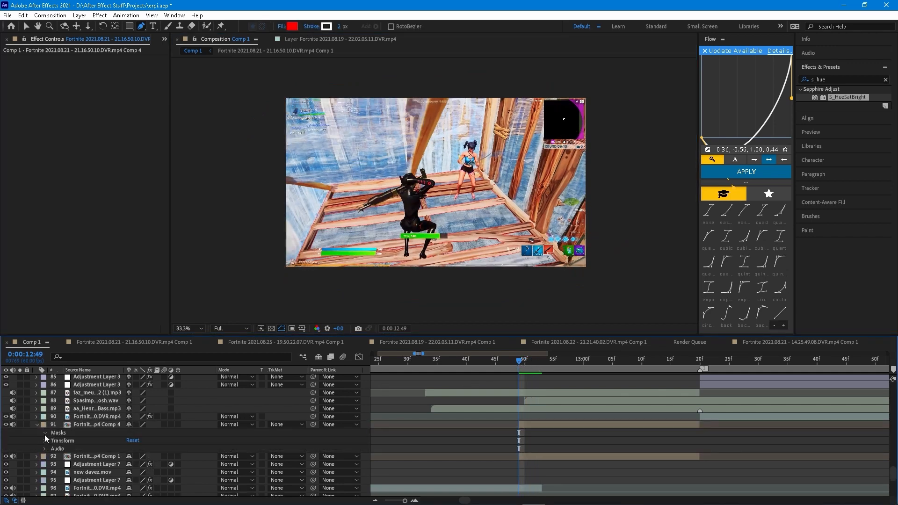
{"action": "left_click", "coordinate": [44, 432]}
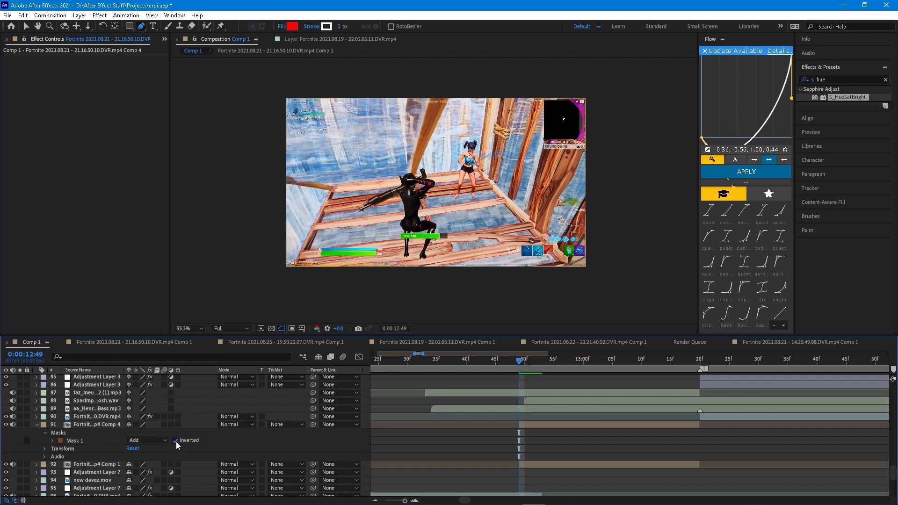
{"action": "left_click", "coordinate": [25, 26]}
Check the masked precomp layer's transform properties around 13:00, open the precomposition and locate its desaturated clip
{"action": "left_click_drag", "start_coordinate": [520, 364], "coordinate": [589, 367]}
{"action": "left_click", "coordinate": [597, 424]}
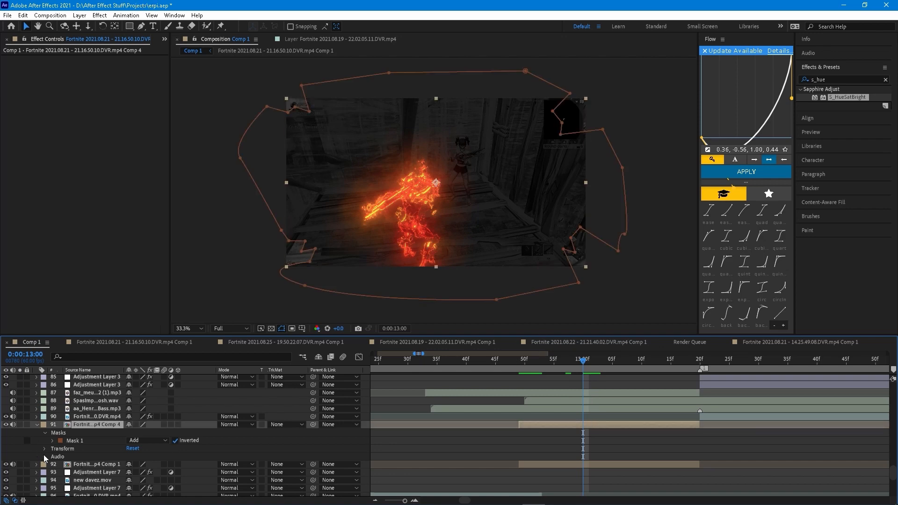
{"action": "left_click", "coordinate": [45, 449]}
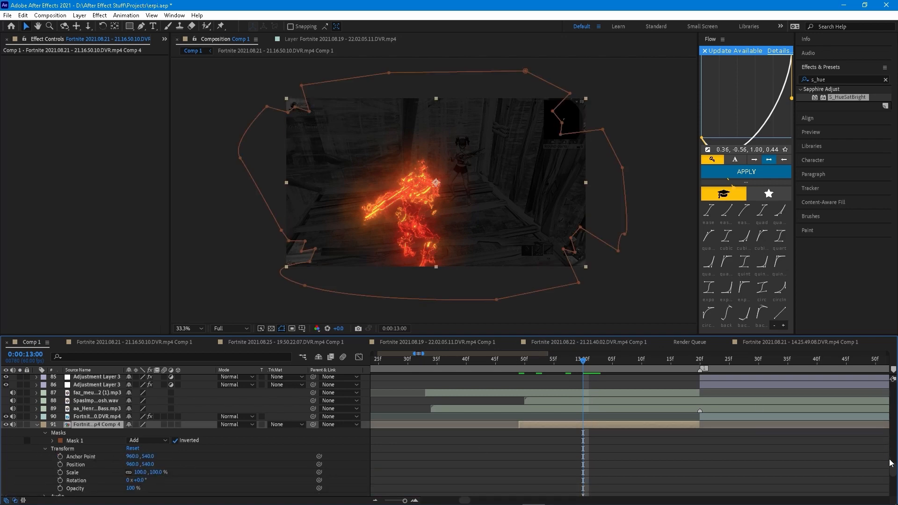
{"action": "scroll", "coordinate": [184, 393], "scroll_direction": "down", "scroll_amount": 4}
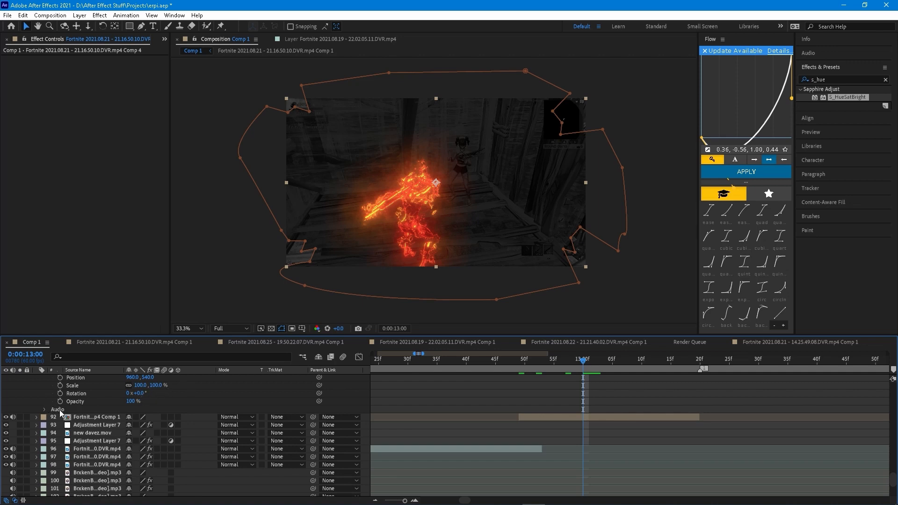
{"action": "scroll", "coordinate": [464, 412], "scroll_direction": "up", "scroll_amount": 3}
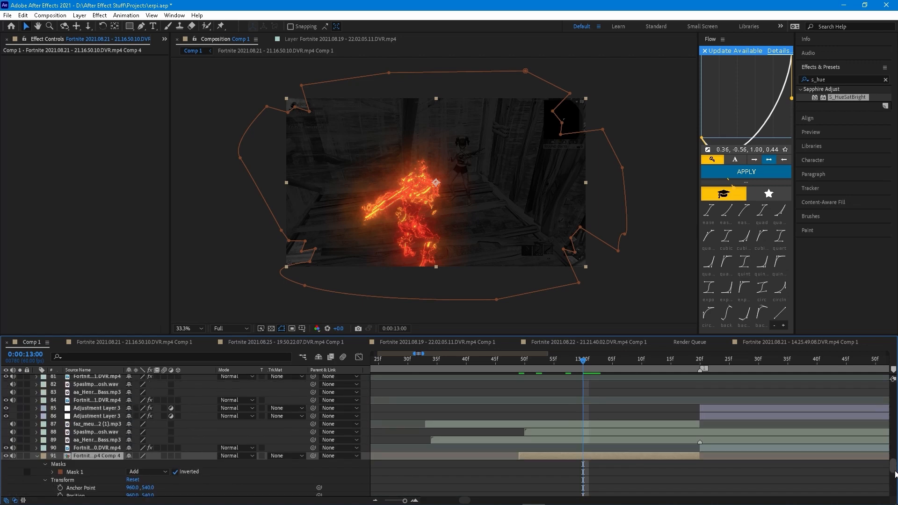
{"action": "double_click", "coordinate": [549, 400]}
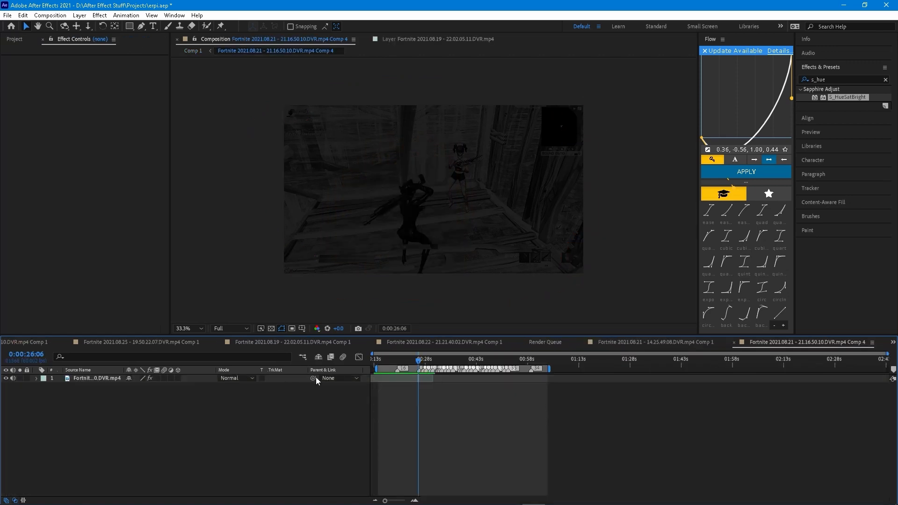
{"action": "scroll", "coordinate": [463, 389], "scroll_direction": "up", "scroll_amount": 3}
{"action": "left_click", "coordinate": [830, 379]}
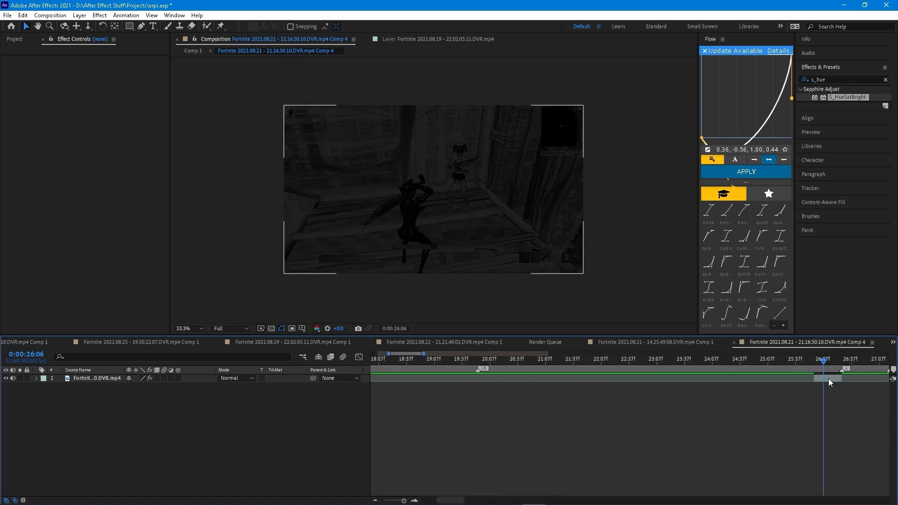
Delete the Opacity keyframes from the desaturated clip inside the precomposition, leaving its opacity at 100%
{"action": "left_click", "coordinate": [38, 378]}
{"action": "left_click", "coordinate": [45, 403]}
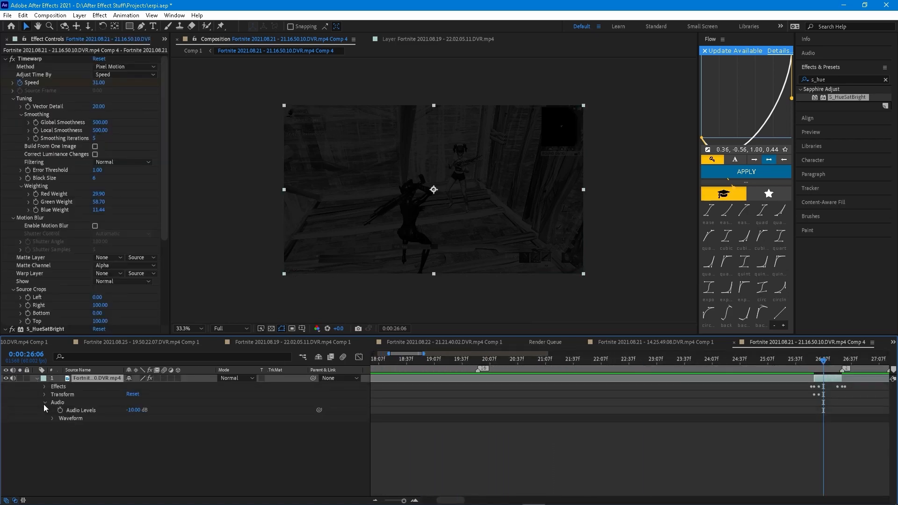
{"action": "left_click", "coordinate": [45, 387]}
{"action": "left_click", "coordinate": [46, 410]}
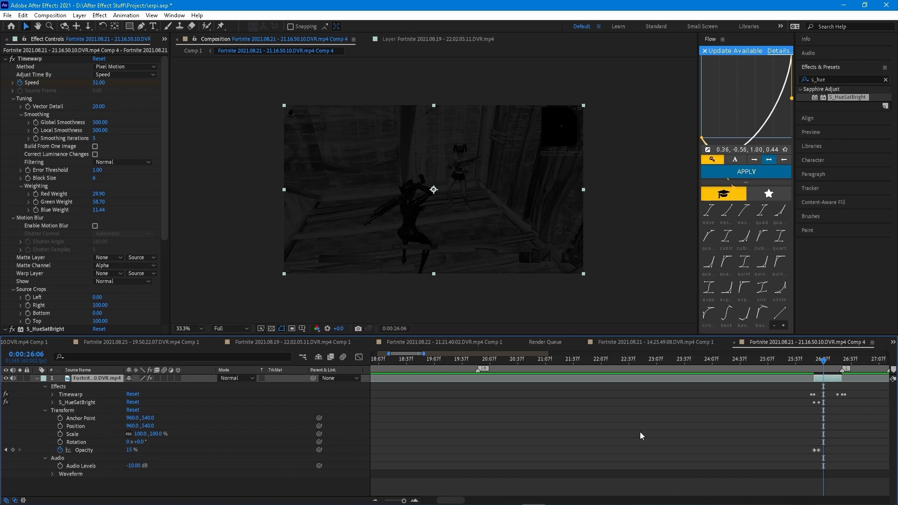
{"action": "left_click_drag", "start_coordinate": [848, 475], "coordinate": [779, 440]}
{"action": "key", "text": "Delete"}
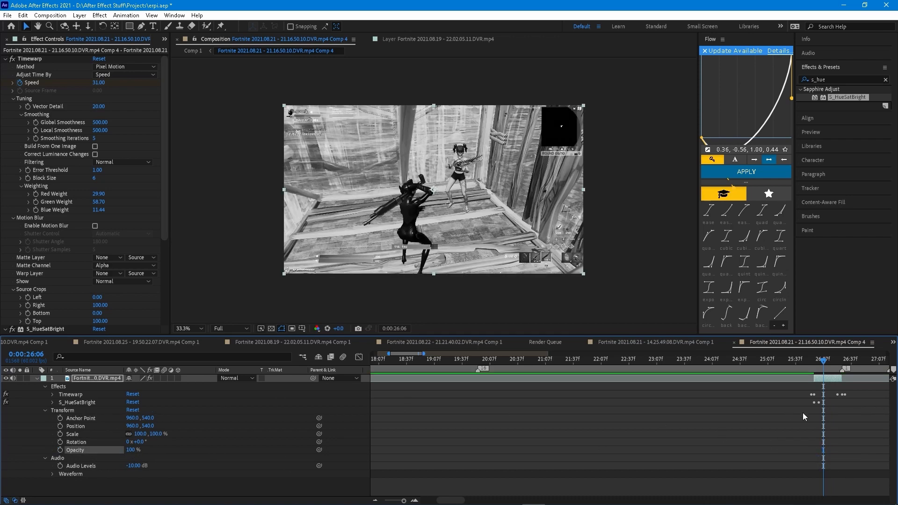
Return to Comp 1 and apply the DavezFireSkinGlow animation preset to the masked precomp layer
{"action": "scroll", "coordinate": [16, 342], "scroll_direction": "up", "scroll_amount": 7}
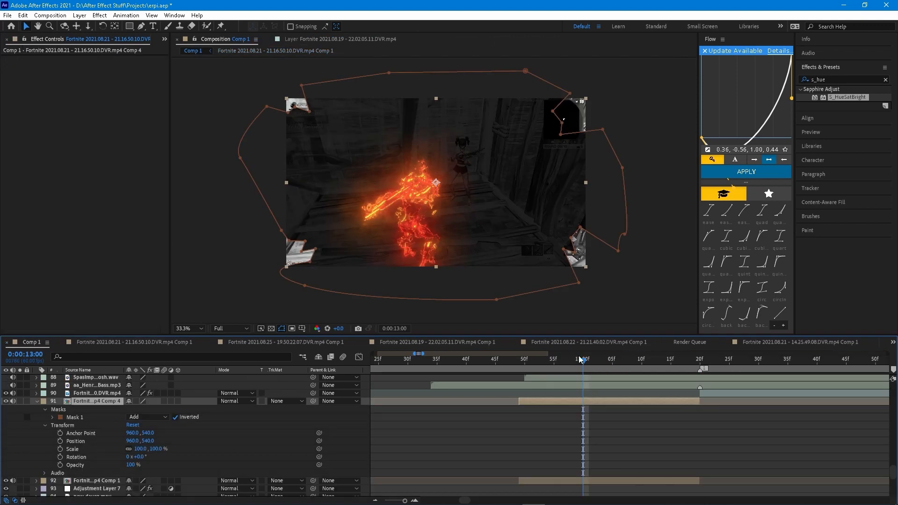
{"action": "left_click", "coordinate": [127, 16]}
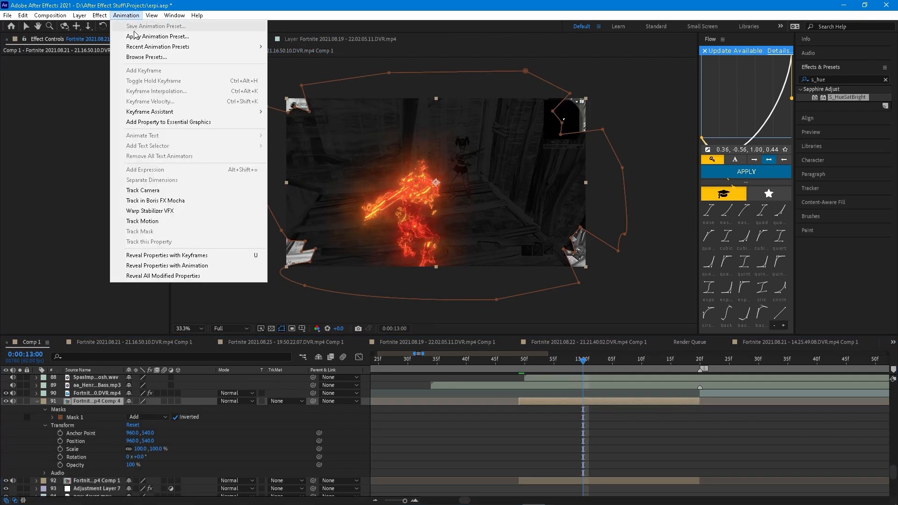
{"action": "left_click", "coordinate": [135, 29]}
{"action": "double_click", "coordinate": [162, 101]}
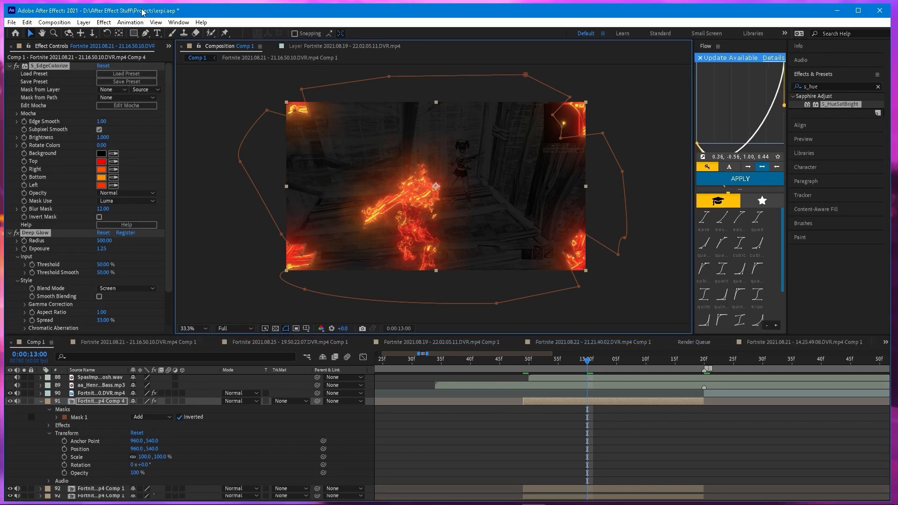
Apply the DavezFireSkinGlowDisplace animation preset to the masked precomp layer and deselect the layer
{"action": "left_click", "coordinate": [136, 22]}
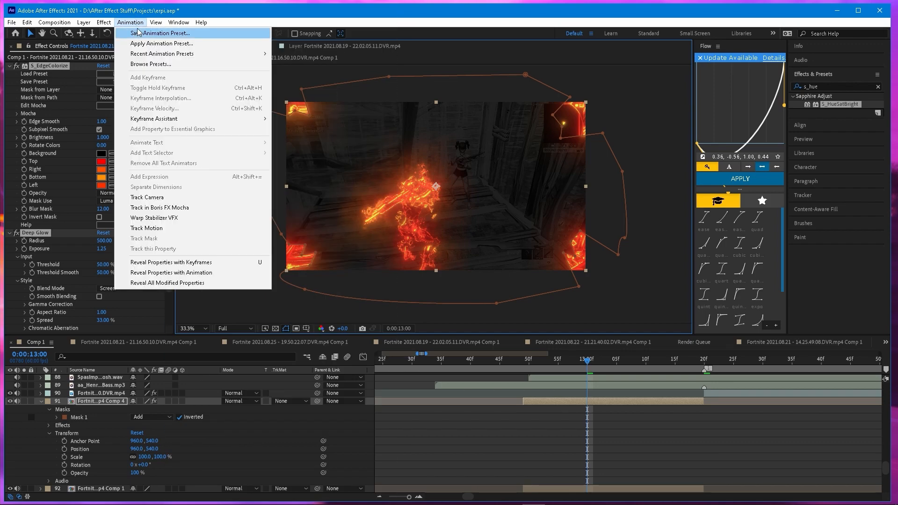
{"action": "left_click", "coordinate": [858, 11]}
{"action": "left_click", "coordinate": [125, 15]}
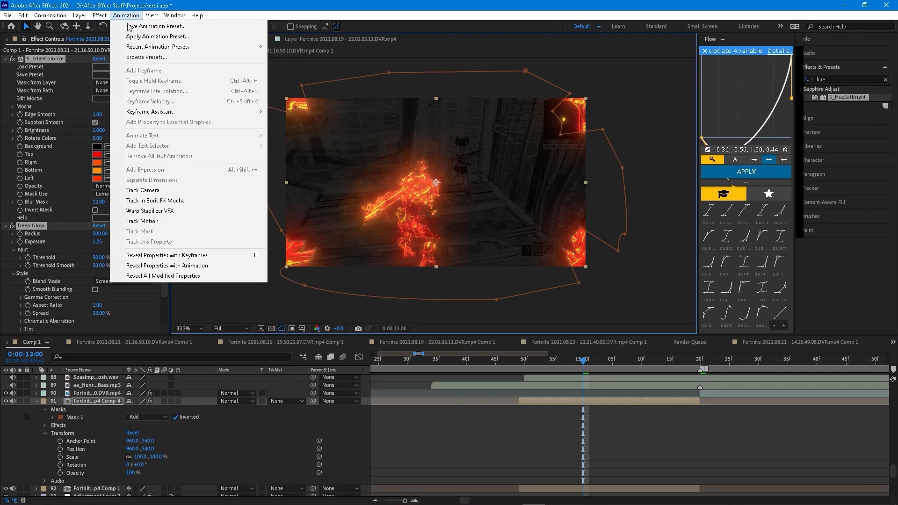
{"action": "left_click", "coordinate": [144, 38]}
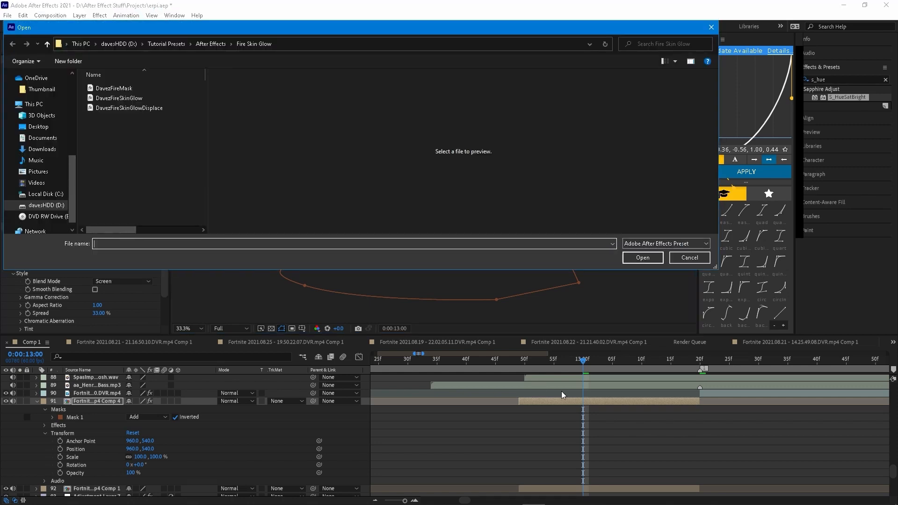
{"action": "double_click", "coordinate": [118, 98]}
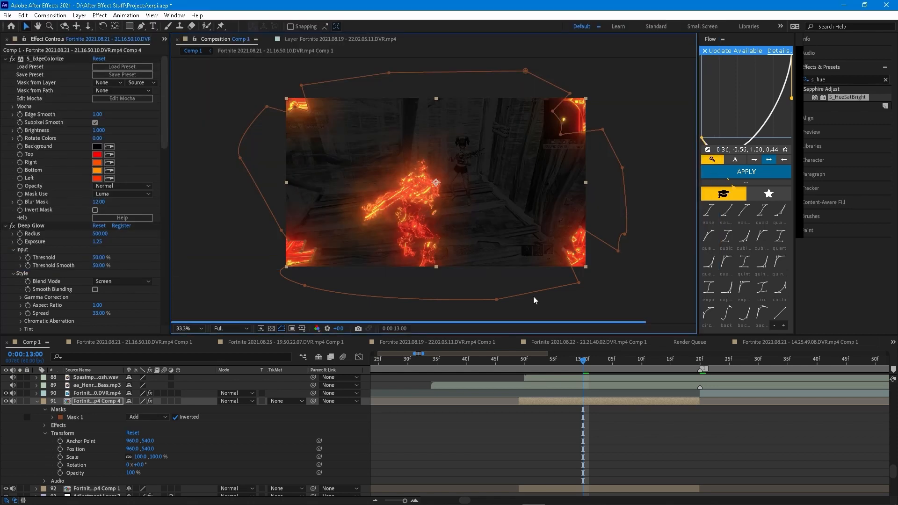
{"action": "left_click", "coordinate": [614, 278]}
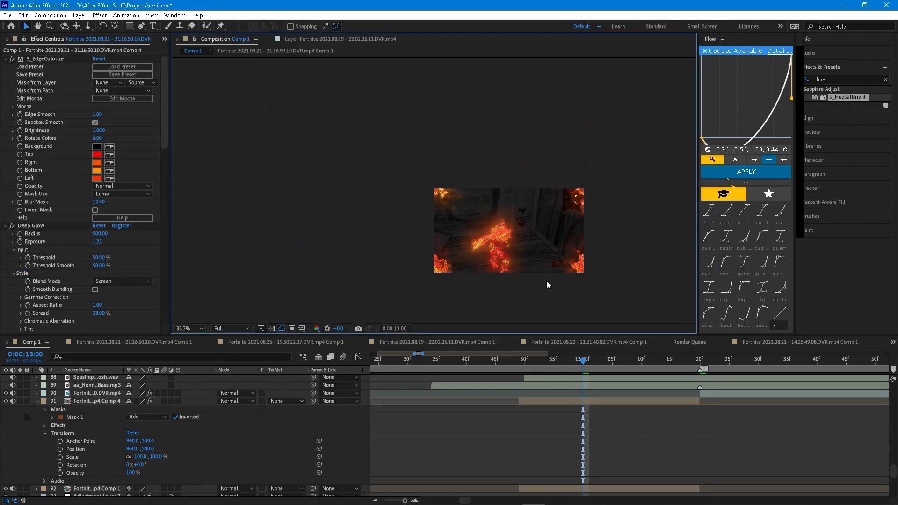
Examine the fire glow on the character and in the frame's corners, and review the masked precomp's effect settings
{"action": "scroll", "coordinate": [638, 234], "scroll_direction": "up", "scroll_amount": 4}
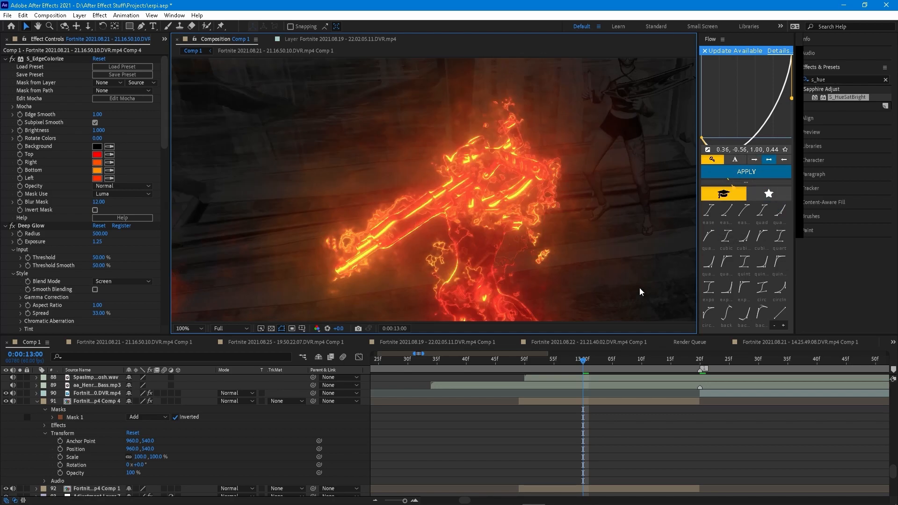
{"action": "scroll", "coordinate": [552, 247], "scroll_direction": "down", "scroll_amount": 1}
{"action": "left_click_drag", "start_coordinate": [553, 247], "coordinate": [447, 131]}
{"action": "left_click_drag", "start_coordinate": [632, 231], "coordinate": [472, 232]}
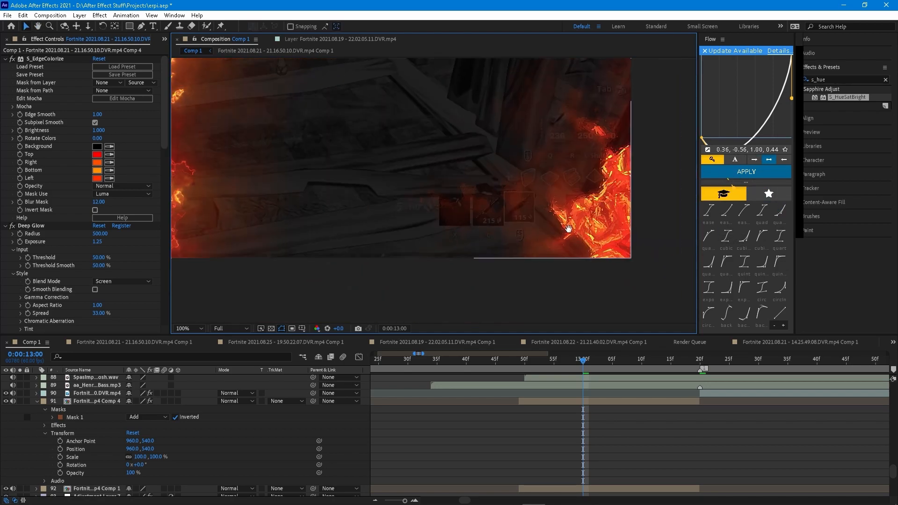
{"action": "left_click_drag", "start_coordinate": [568, 225], "coordinate": [541, 237]}
{"action": "scroll", "coordinate": [538, 244], "scroll_direction": "down", "scroll_amount": 1}
{"action": "scroll", "coordinate": [563, 273], "scroll_direction": "down", "scroll_amount": 3}
{"action": "scroll", "coordinate": [501, 257], "scroll_direction": "up", "scroll_amount": 2}
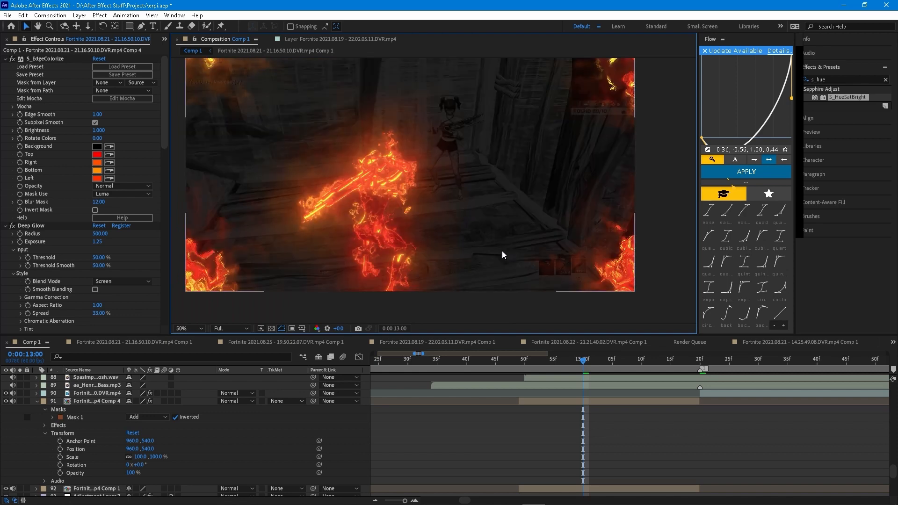
{"action": "left_click_drag", "start_coordinate": [304, 187], "coordinate": [335, 207]}
{"action": "scroll", "coordinate": [321, 203], "scroll_direction": "down", "scroll_amount": 2}
{"action": "scroll", "coordinate": [55, 211], "scroll_direction": "down", "scroll_amount": 10}
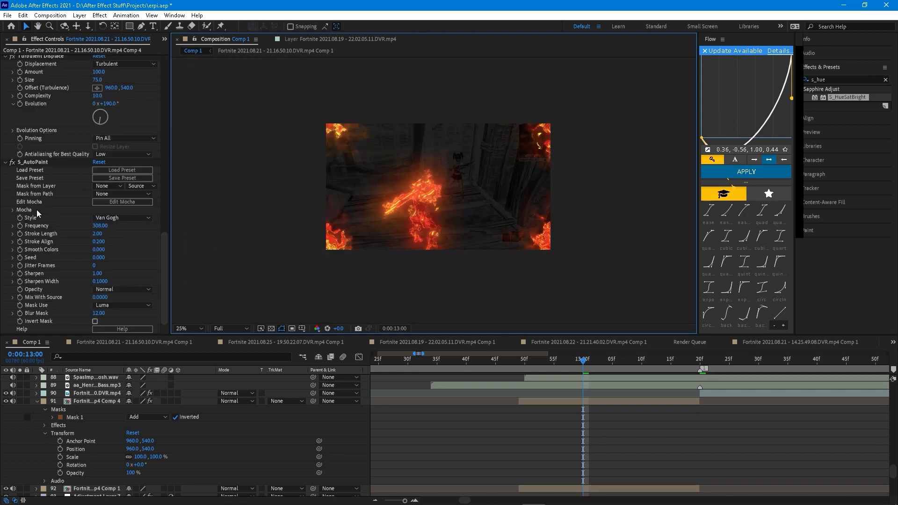
{"action": "scroll", "coordinate": [106, 199], "scroll_direction": "down", "scroll_amount": 10}
{"action": "scroll", "coordinate": [457, 257], "scroll_direction": "up", "scroll_amount": 2}
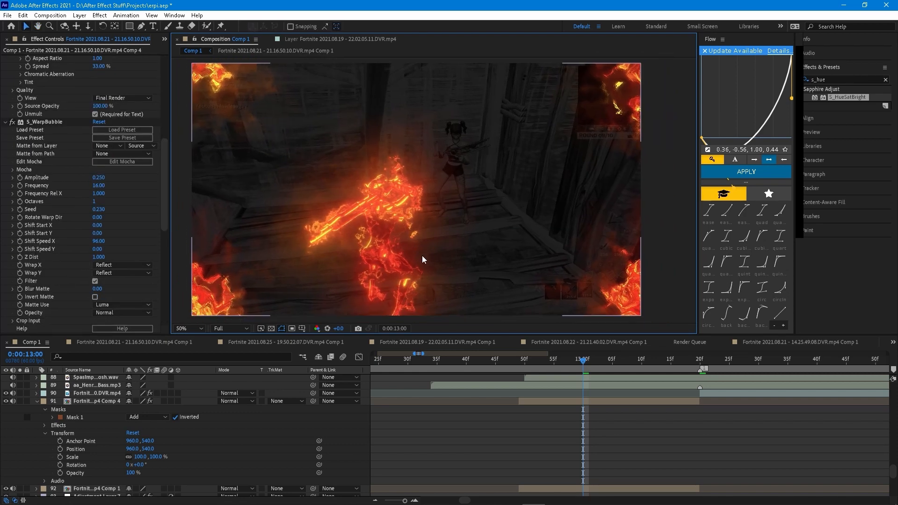
{"action": "scroll", "coordinate": [421, 258], "scroll_direction": "down", "scroll_amount": 2}
{"action": "scroll", "coordinate": [421, 258], "scroll_direction": "up", "scroll_amount": 2}
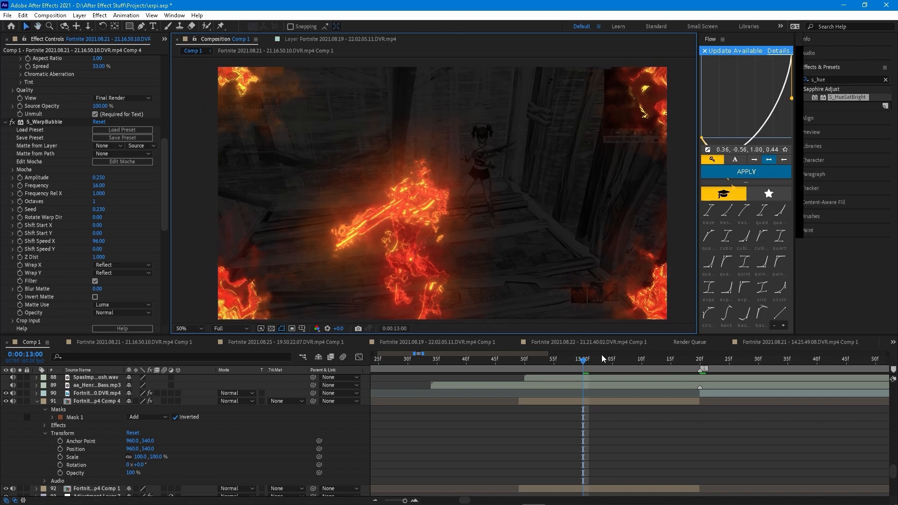
Create a new adjustment layer in Comp 1 and move it down the layer stack to directly above the masked precomp
{"action": "left_click_drag", "start_coordinate": [585, 362], "coordinate": [525, 365]}
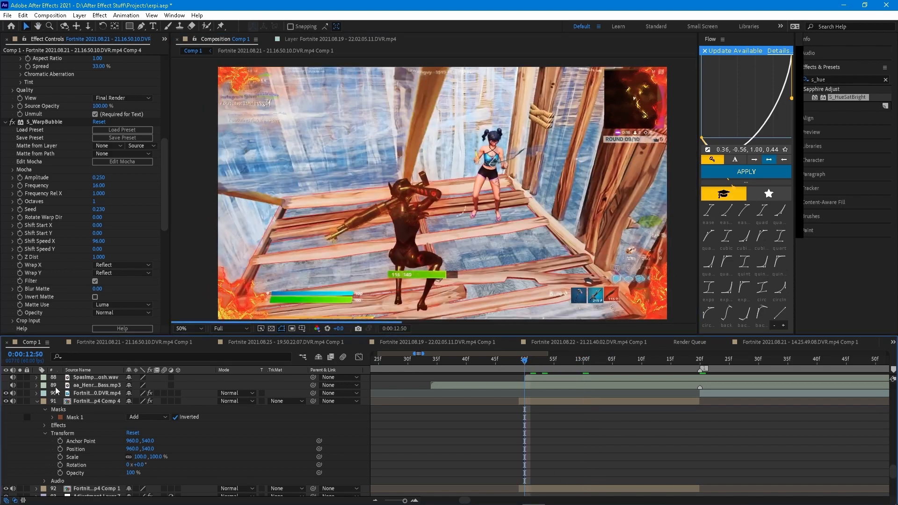
{"action": "left_click", "coordinate": [36, 401]}
{"action": "right_click", "coordinate": [201, 401]}
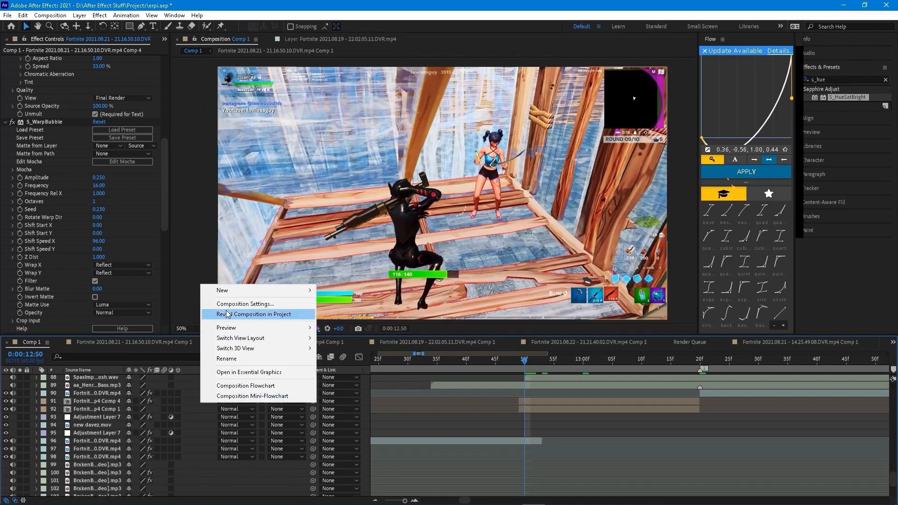
{"action": "left_click", "coordinate": [397, 366]}
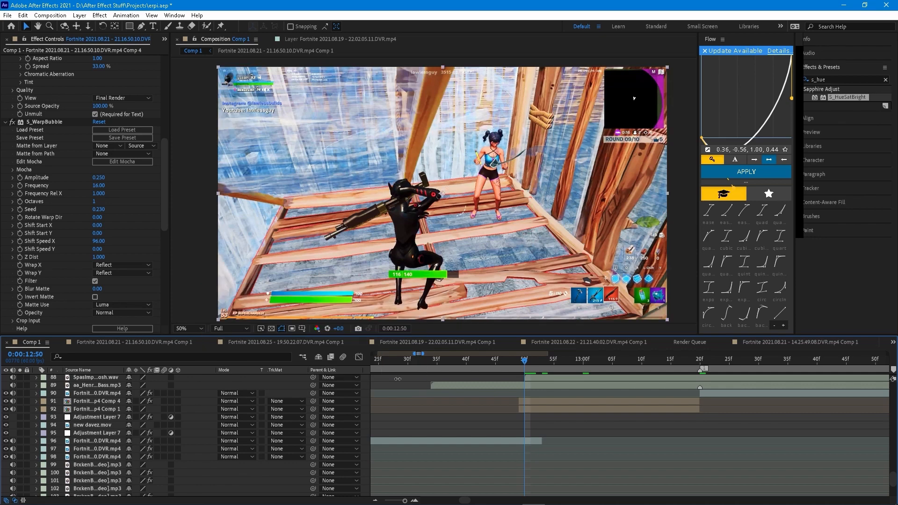
{"action": "key", "text": "minus"}
{"action": "left_click_drag", "start_coordinate": [112, 378], "coordinate": [131, 483]}
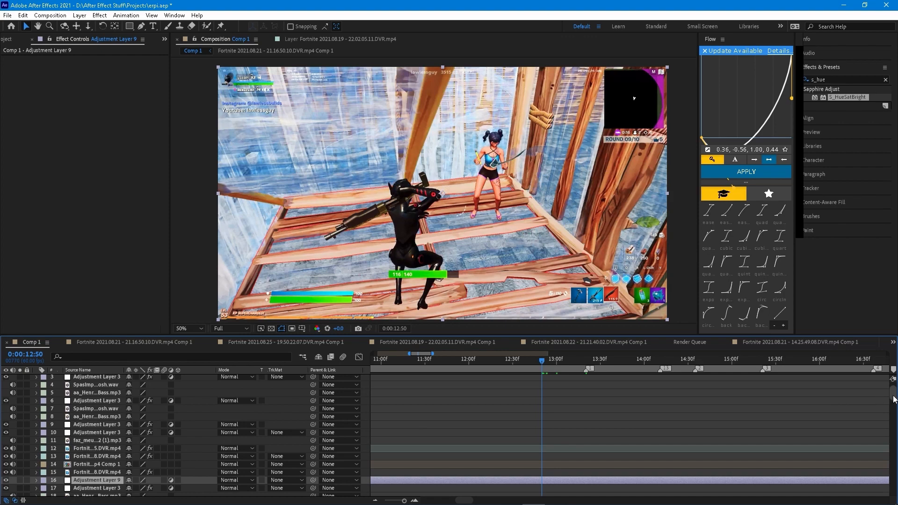
{"action": "scroll", "coordinate": [893, 399], "scroll_direction": "down", "scroll_amount": 4}
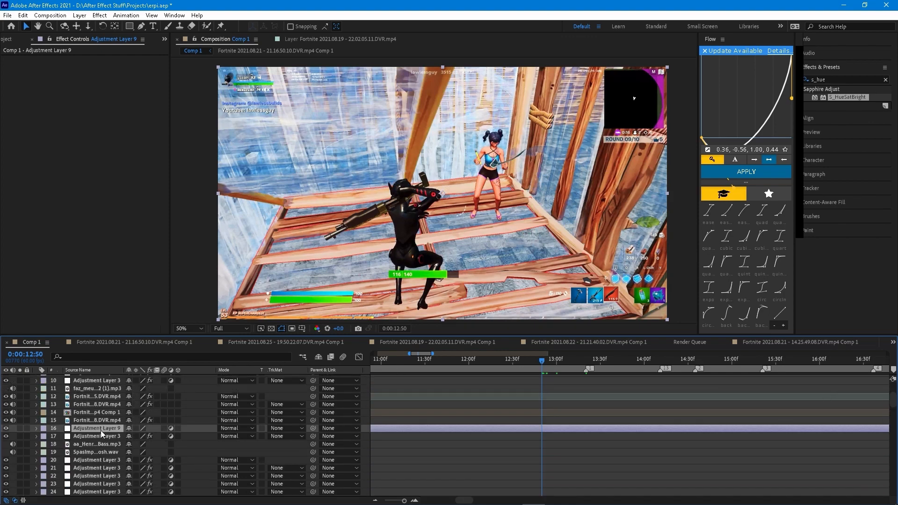
{"action": "left_click_drag", "start_coordinate": [101, 434], "coordinate": [109, 487]}
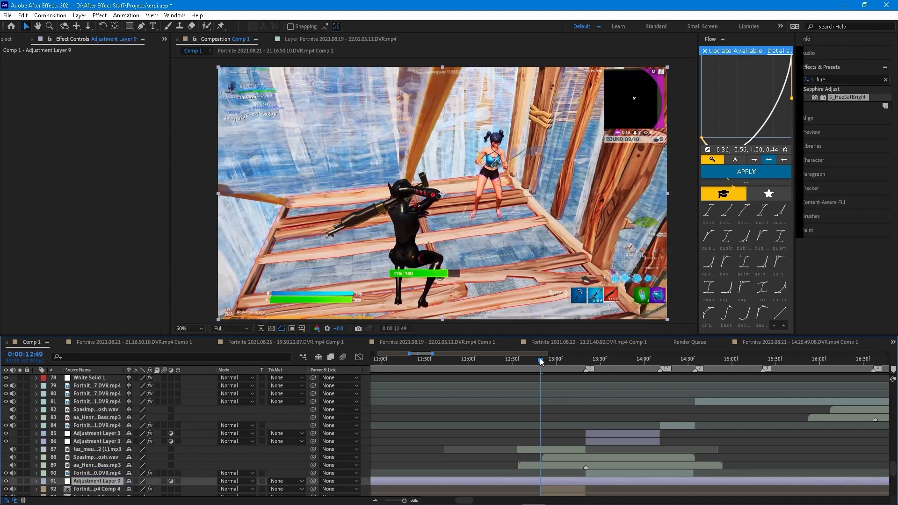
Split the adjustment layer at 0:00:12:49 and 0:00:13:20, delete the outer pieces, and extend its start to about 0:00:12:37
{"action": "key", "text": "ctrl+shift+d"}
{"action": "left_click", "coordinate": [584, 359]}
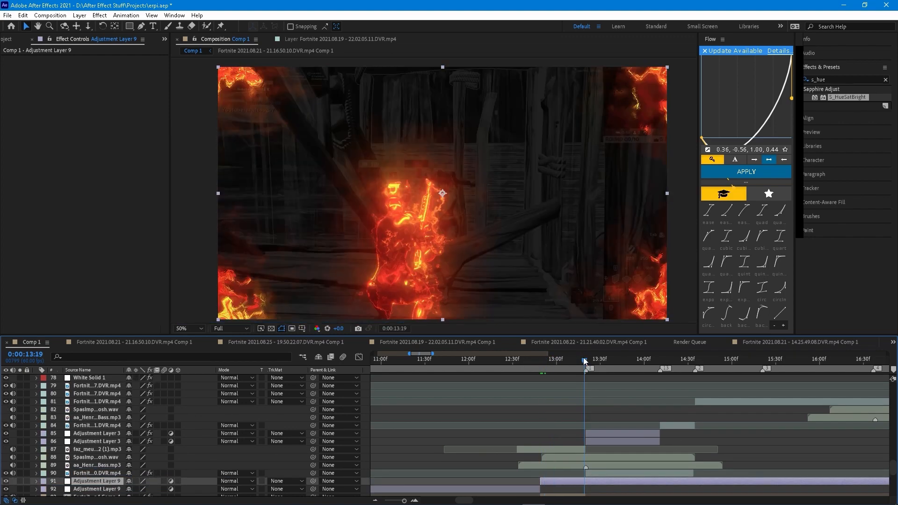
{"action": "left_click_drag", "start_coordinate": [586, 360], "coordinate": [588, 361]}
{"action": "key", "text": "ctrl+shift+d"}
{"action": "key", "text": "Delete"}
{"action": "left_click", "coordinate": [524, 490]}
{"action": "key", "text": "Delete"}
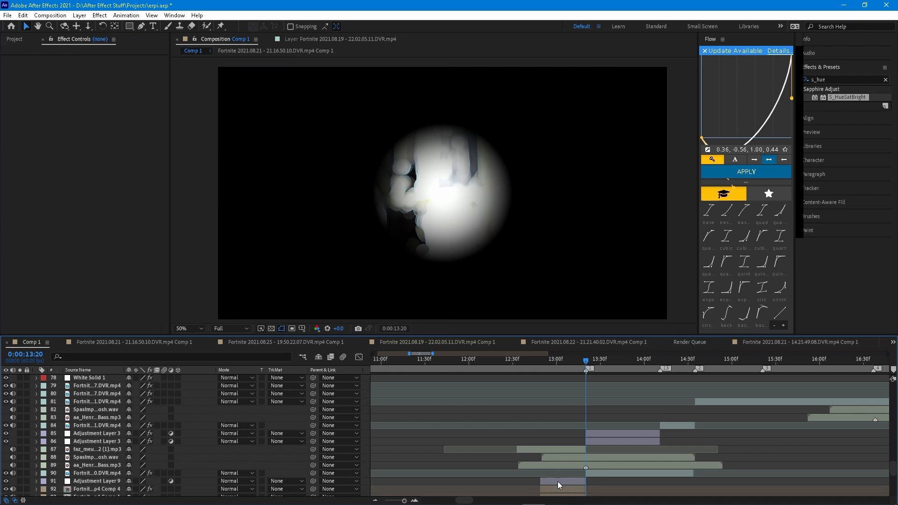
{"action": "left_click_drag", "start_coordinate": [541, 481], "coordinate": [530, 482]}
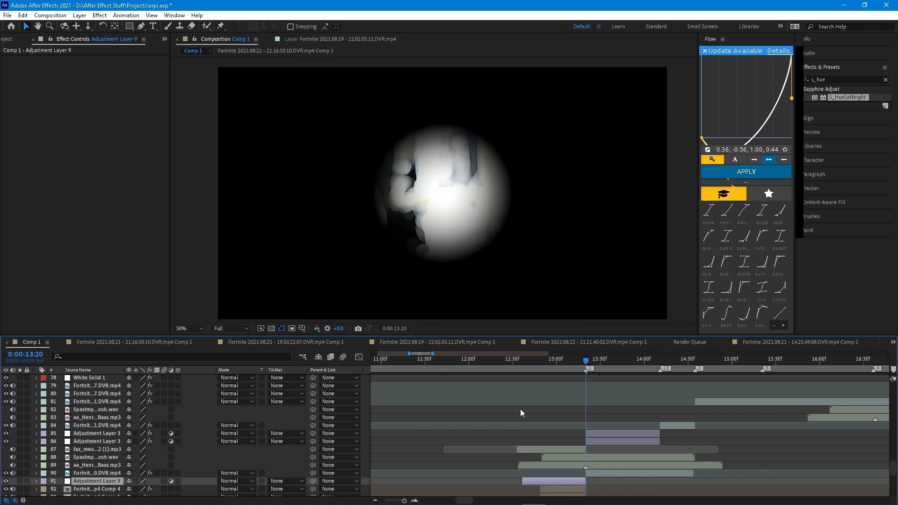
{"action": "key", "text": "Delete"}
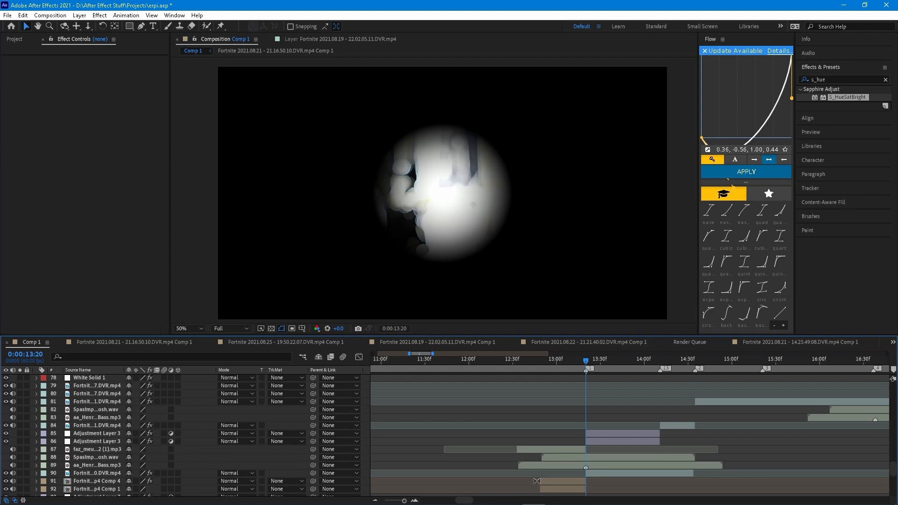
{"action": "key", "text": "alt+z"}
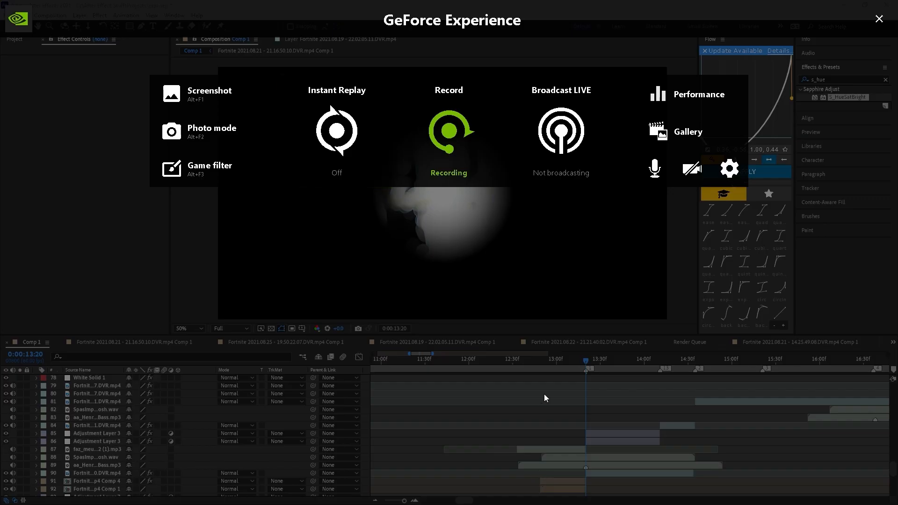
{"action": "key", "text": "alt+z"}
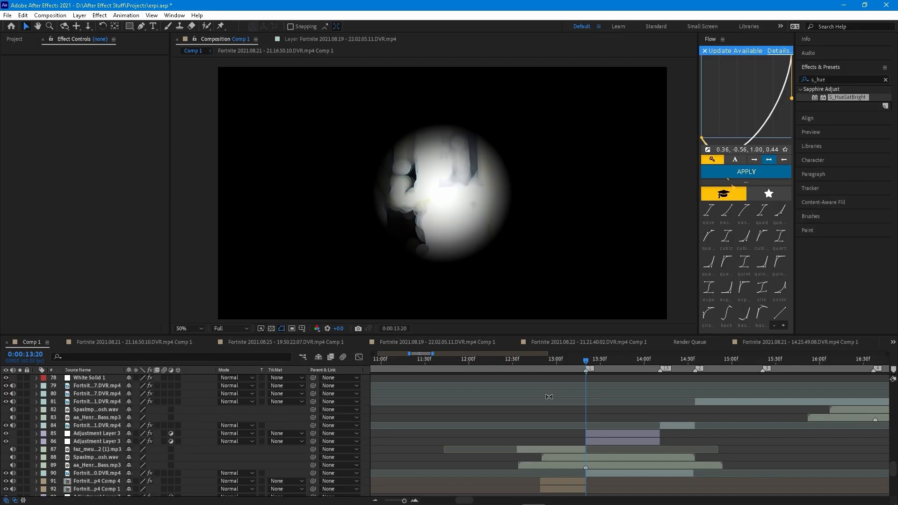
{"action": "scroll", "coordinate": [891, 464], "scroll_direction": "down", "scroll_amount": 2}
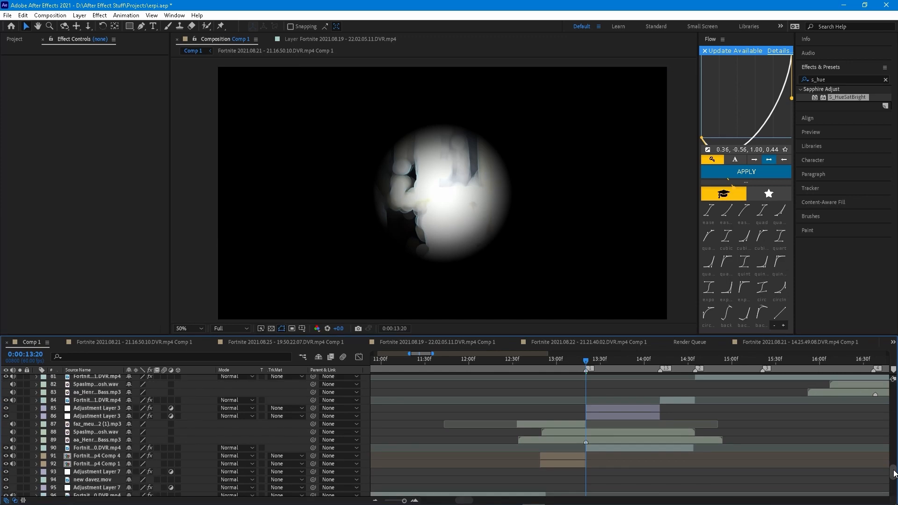
{"action": "key", "text": "ctrl+z"}
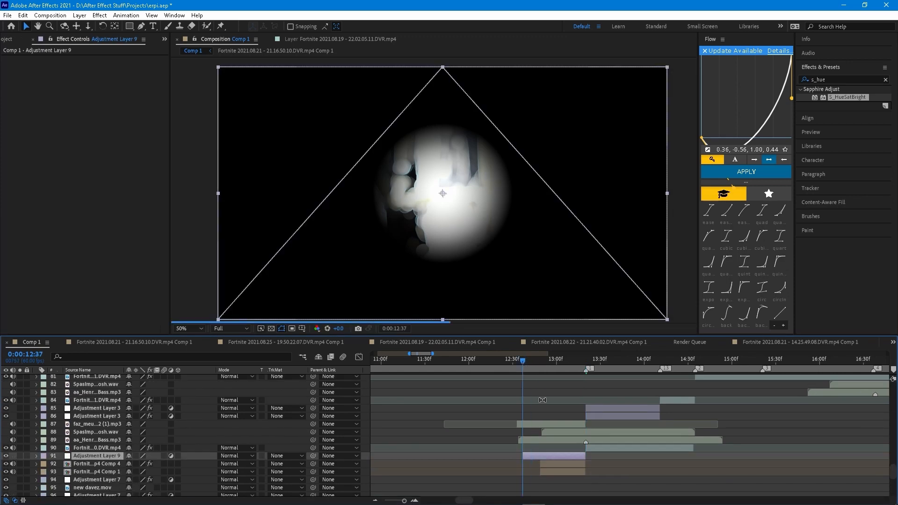
Extend the adjustment layer's start to 0:00:12:33 and apply the animation preset containing CC Vignette, BCC Lens Blur OBS, Radial Blur, S_Shake and S_BlurMoCurves
{"action": "left_click", "coordinate": [516, 359]}
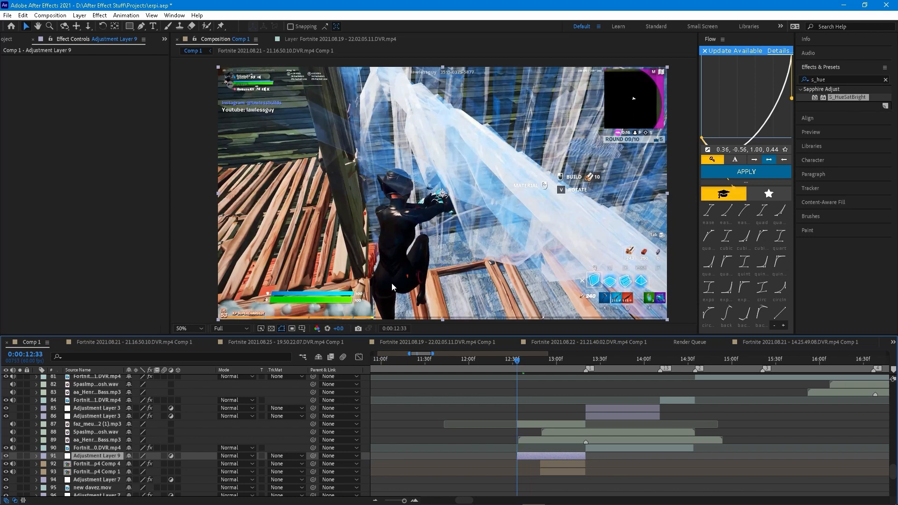
{"action": "left_click", "coordinate": [125, 15]}
{"action": "left_click", "coordinate": [147, 36]}
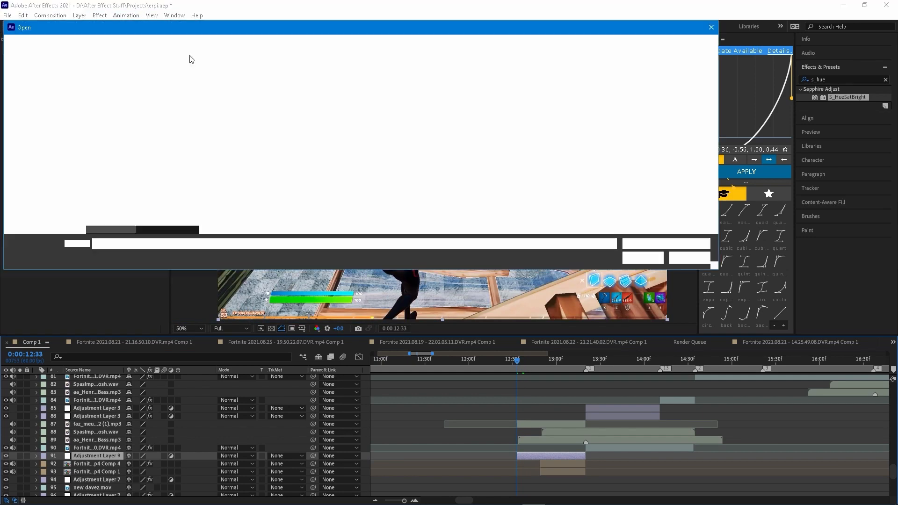
{"action": "double_click", "coordinate": [141, 157]}
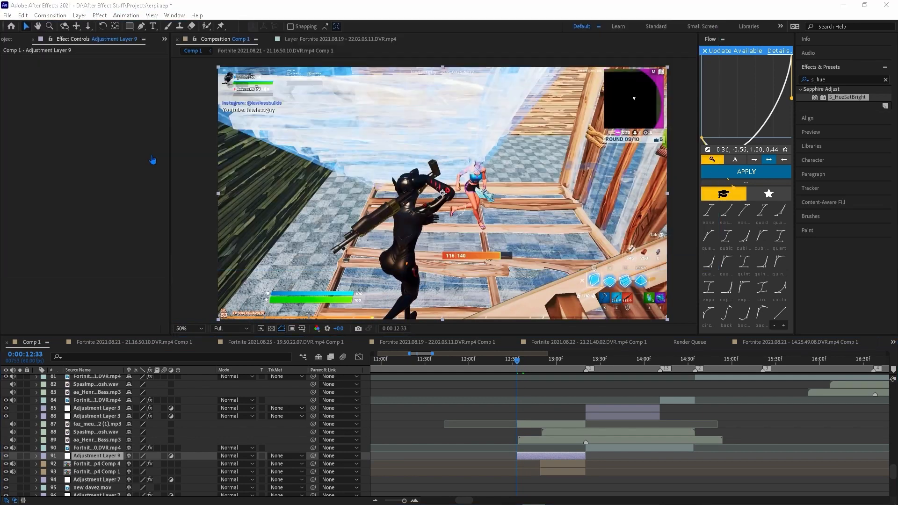
Reveal the keyframes of all the adjustment layer's effects and apply Easy Ease to them
{"action": "left_click", "coordinate": [35, 456]}
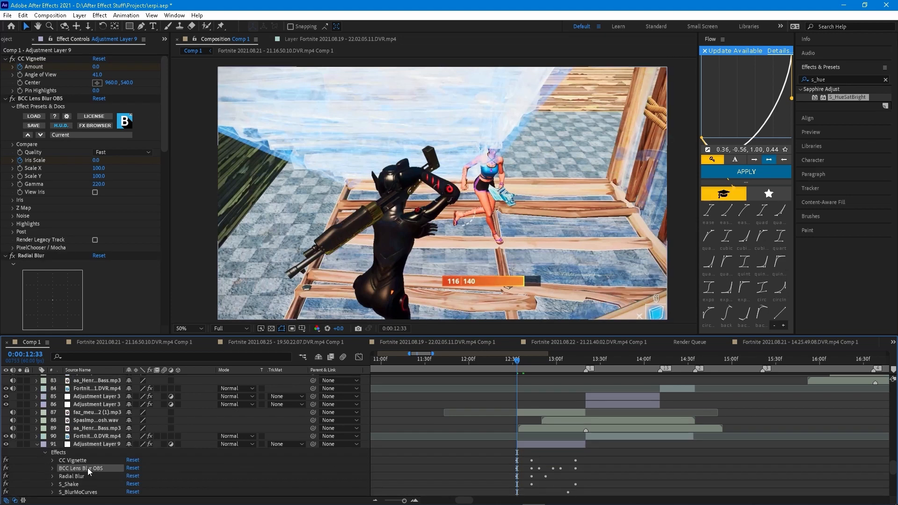
{"action": "left_click", "coordinate": [87, 461], "text": "shift"}
{"action": "left_click", "coordinate": [75, 483], "text": "shift"}
{"action": "left_click", "coordinate": [80, 493], "text": "shift"}
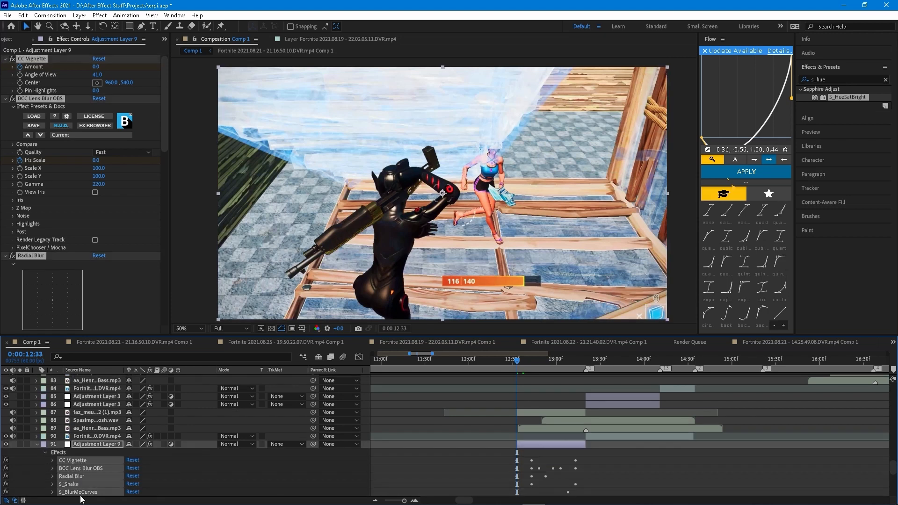
{"action": "left_click_drag", "start_coordinate": [895, 471], "coordinate": [895, 474]}
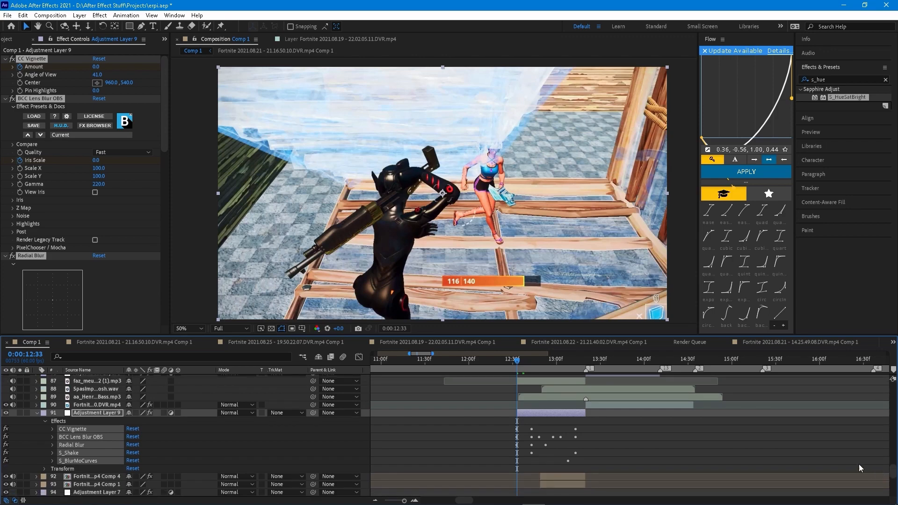
{"action": "key", "text": "u"}
{"action": "left_click_drag", "start_coordinate": [498, 423], "coordinate": [603, 423]}
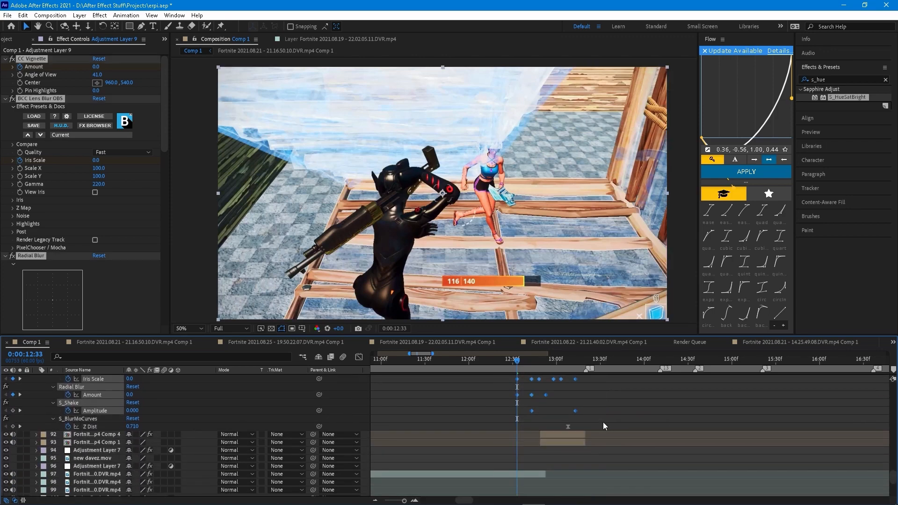
{"action": "scroll", "coordinate": [494, 398], "scroll_direction": "up", "scroll_amount": 4}
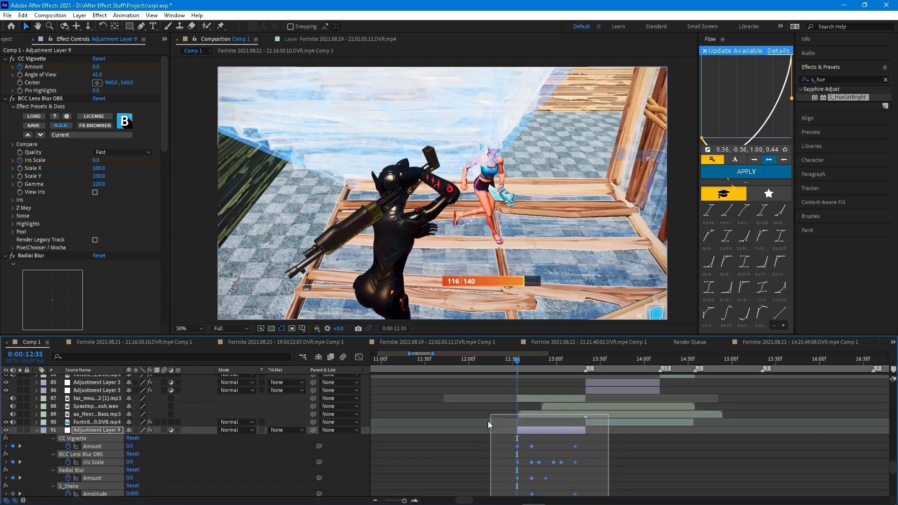
{"action": "key", "text": "F9"}
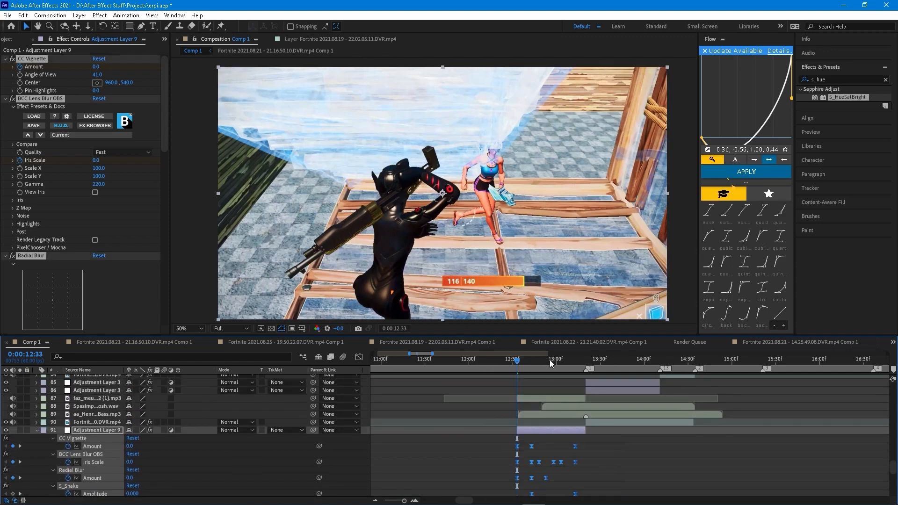
Move all of the adjustment layer's effect keyframes later in time so the final ones land at 0:00:13:20
{"action": "scroll", "coordinate": [590, 448], "scroll_direction": "up", "scroll_amount": 2}
{"action": "left_click_drag", "start_coordinate": [530, 447], "coordinate": [556, 450]}
{"action": "scroll", "coordinate": [626, 468], "scroll_direction": "down", "scroll_amount": 2}
{"action": "scroll", "coordinate": [626, 468], "scroll_direction": "down", "scroll_amount": 2}
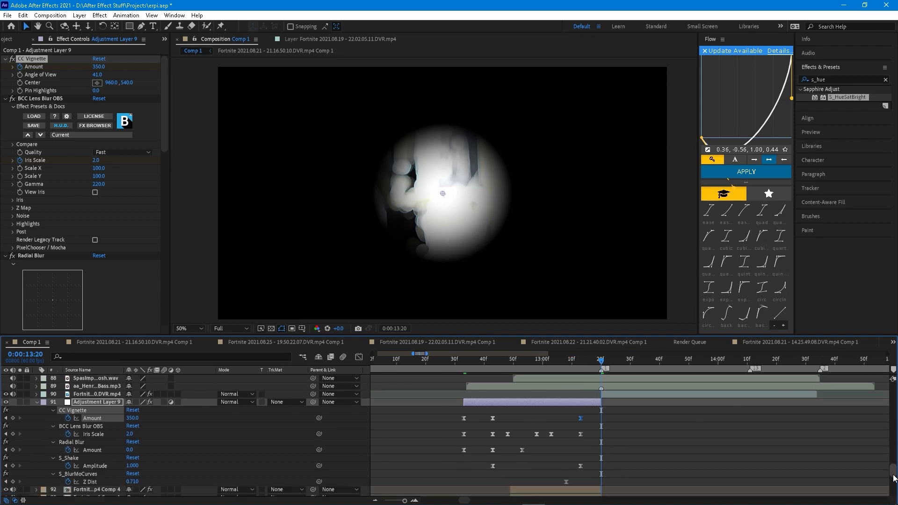
{"action": "left_click_drag", "start_coordinate": [626, 467], "coordinate": [602, 463]}
{"action": "left_click", "coordinate": [481, 359]}
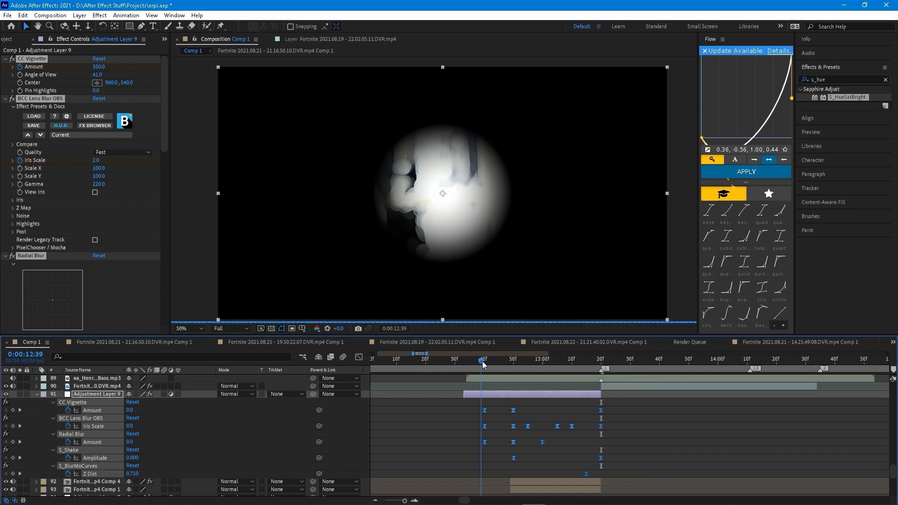
{"action": "left_click", "coordinate": [448, 463]}
Set the composition's preview resolution to Quarter and play the adjustment layer's animation from 0:00:12:37
{"action": "left_click", "coordinate": [231, 328]}
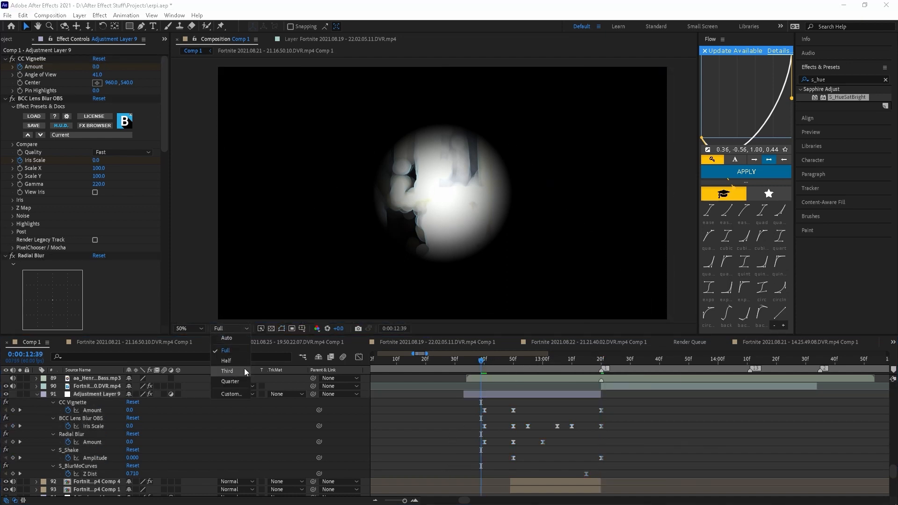
{"action": "left_click", "coordinate": [237, 381]}
{"action": "left_click_drag", "start_coordinate": [499, 364], "coordinate": [478, 366]}
{"action": "key", "text": "space"}
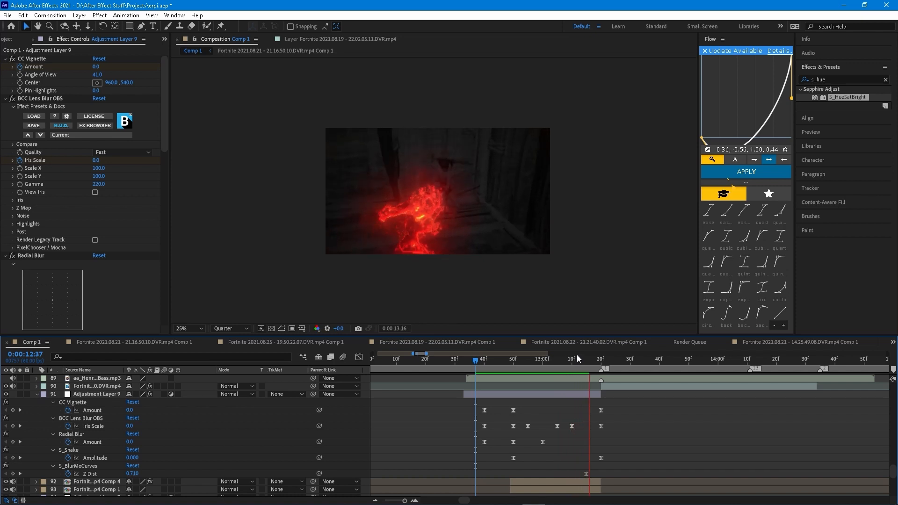
Try removing the S_BlurMoCurves effect from the adjustment layer
{"action": "left_click_drag", "start_coordinate": [591, 359], "coordinate": [587, 361]}
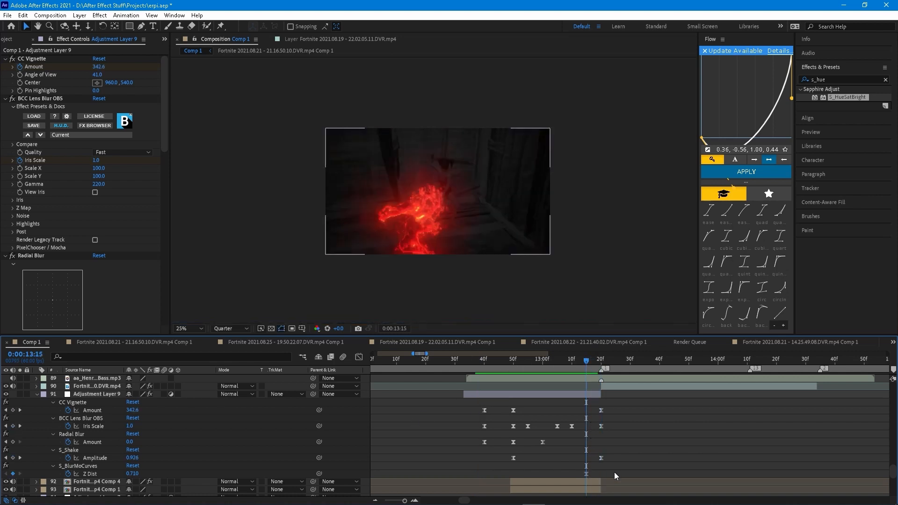
{"action": "left_click", "coordinate": [85, 466]}
{"action": "key", "text": "Delete"}
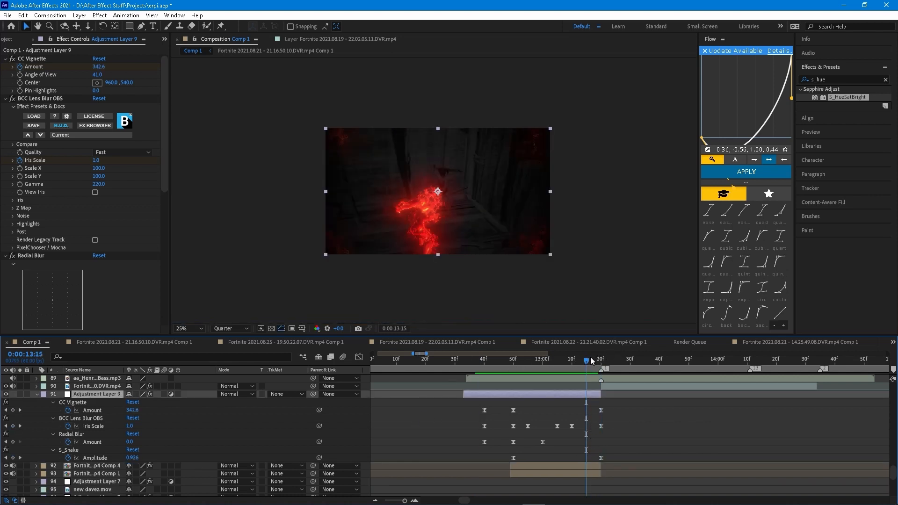
{"action": "left_click_drag", "start_coordinate": [592, 361], "coordinate": [543, 363]}
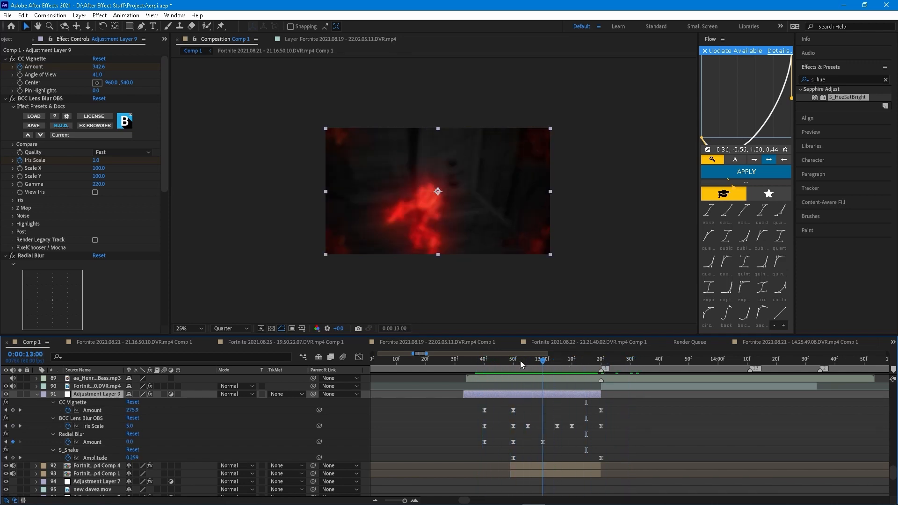
{"action": "key", "text": "ctrl+z"}
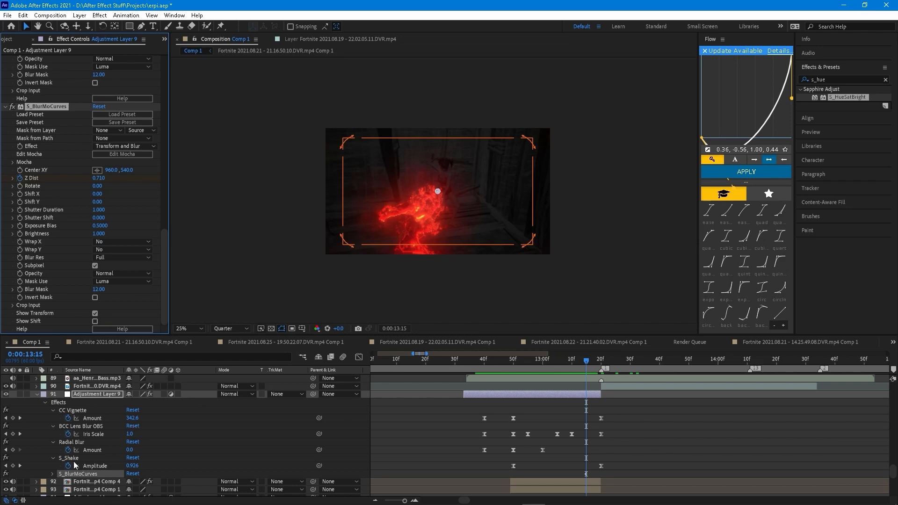
Set a Z Dist keyframe of 1 on the adjustment layer's S_BlurMoCurves effect at 0:00:12:40
{"action": "left_click", "coordinate": [53, 474]}
{"action": "scroll", "coordinate": [436, 400], "scroll_direction": "down", "scroll_amount": 4}
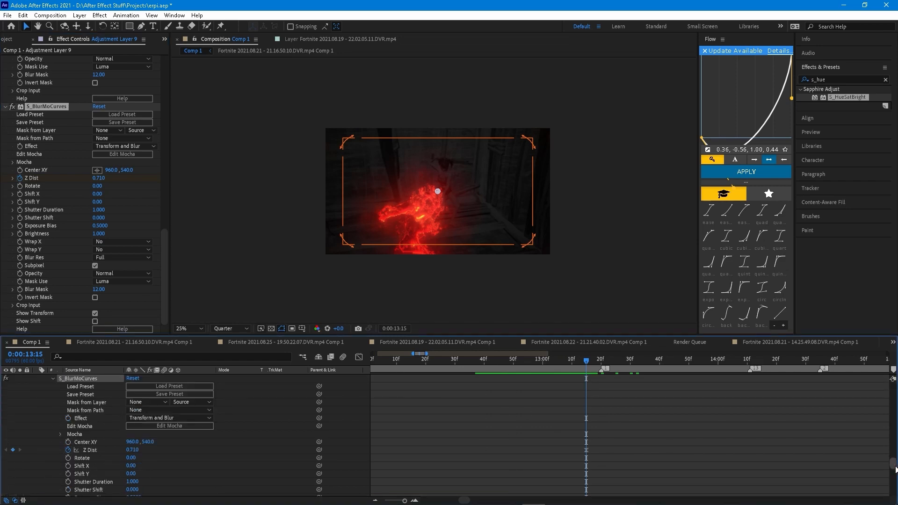
{"action": "left_click_drag", "start_coordinate": [895, 470], "coordinate": [895, 464]}
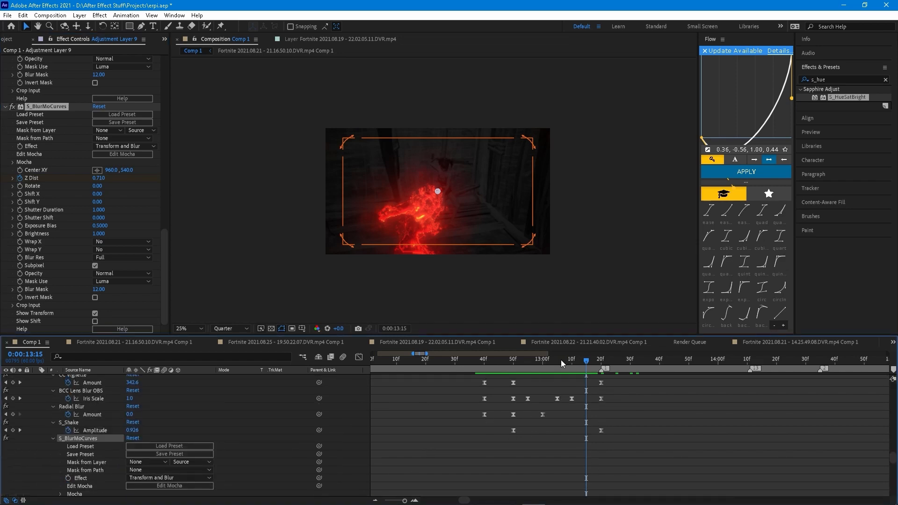
{"action": "left_click", "coordinate": [485, 361]}
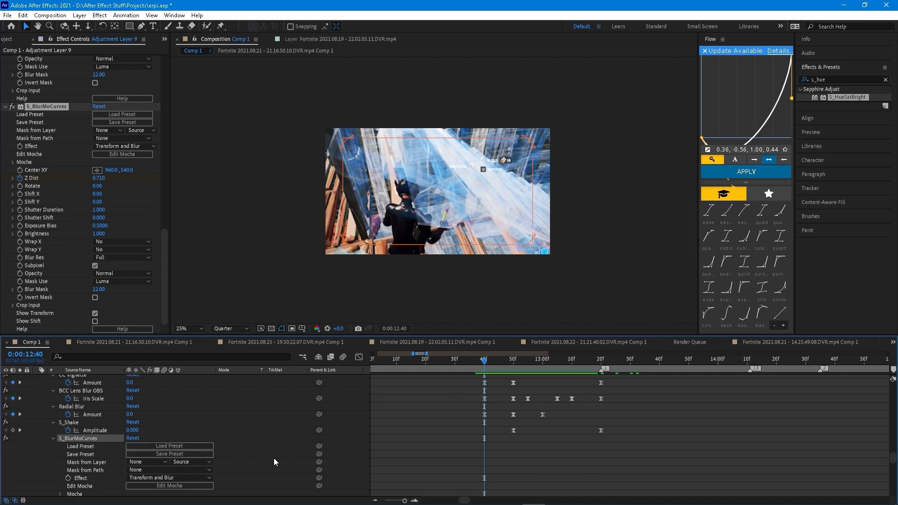
{"action": "left_click_drag", "start_coordinate": [894, 455], "coordinate": [894, 468]}
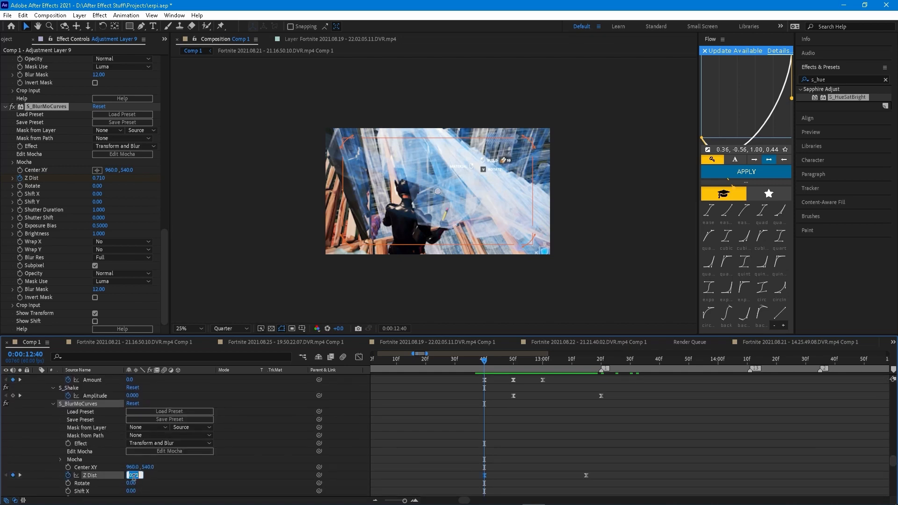
{"action": "type", "text": "1"}
{"action": "key", "text": "Return"}
Set the S_BlurMoCurves Z Dist keyframes to 0.94 at 0:00:13:15 and 1 at 0:00:13:20
{"action": "left_click_drag", "start_coordinate": [490, 359], "coordinate": [591, 359]}
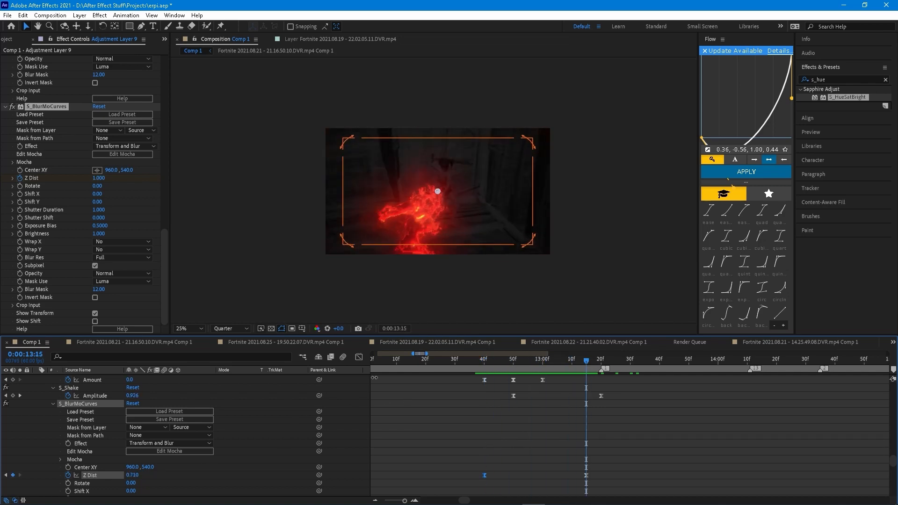
{"action": "left_click_drag", "start_coordinate": [133, 477], "coordinate": [146, 482]}
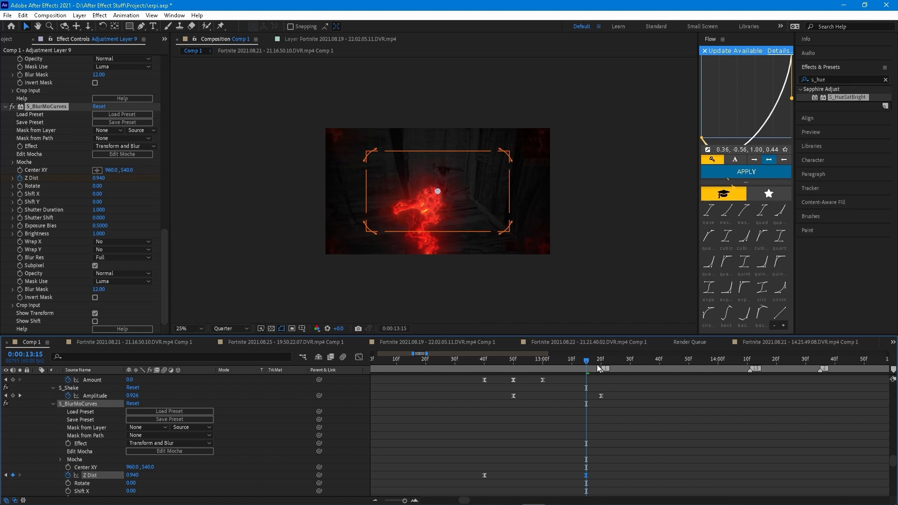
{"action": "mouse_move", "coordinate": [592, 363]}
{"action": "left_mouse_down"}
{"action": "mouse_move", "coordinate": [613, 364]}
{"action": "mouse_move", "coordinate": [601, 365]}
{"action": "left_mouse_up"}
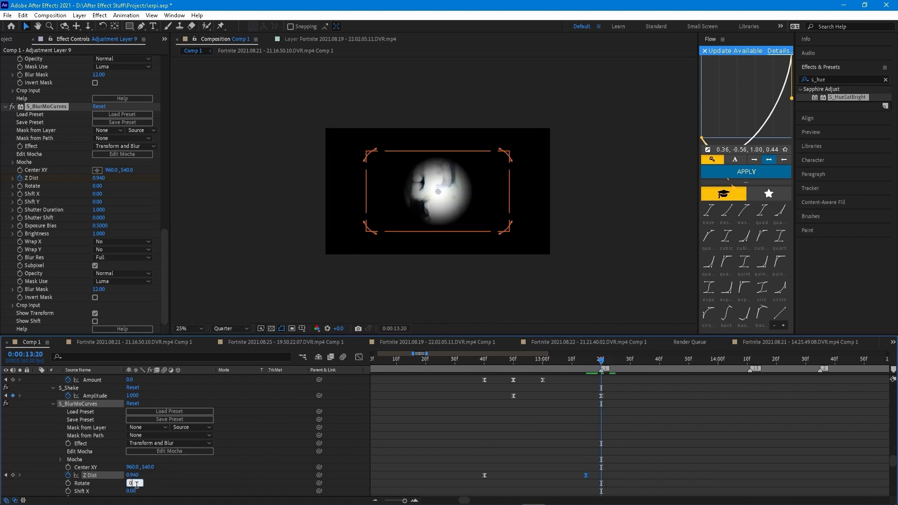
{"action": "type", "text": "1"}
{"action": "key", "text": "Return"}
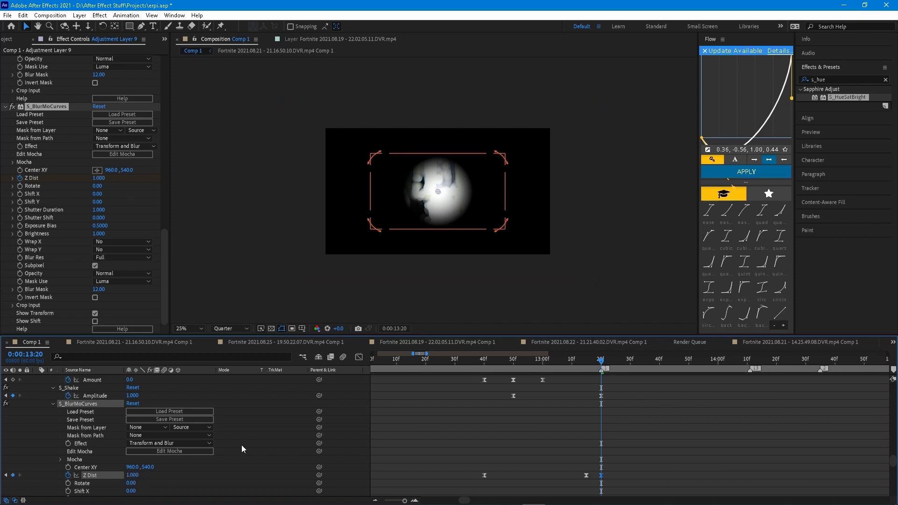
{"action": "left_click_drag", "start_coordinate": [607, 362], "coordinate": [586, 355]}
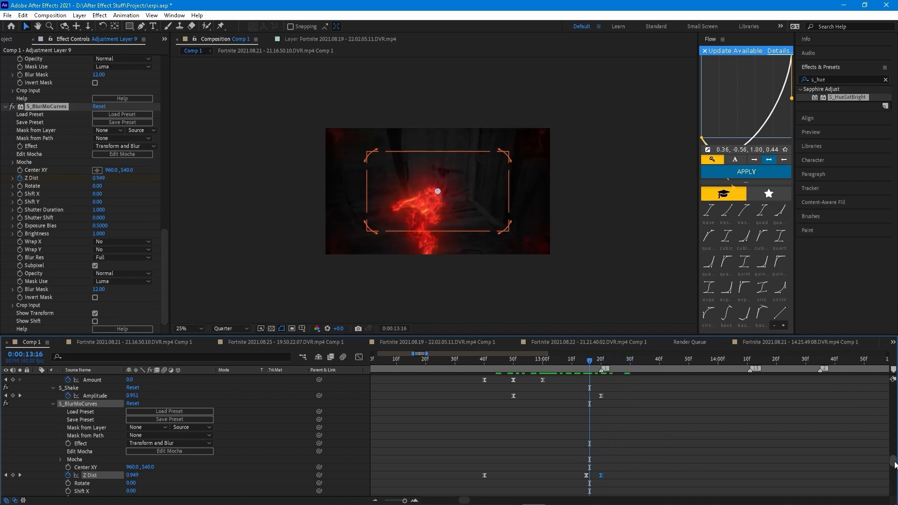
Collapse the adjustment layer's properties and apply the Distort effect Warp to the layer
{"action": "left_click_drag", "start_coordinate": [894, 463], "coordinate": [893, 450]}
{"action": "left_click", "coordinate": [37, 453]}
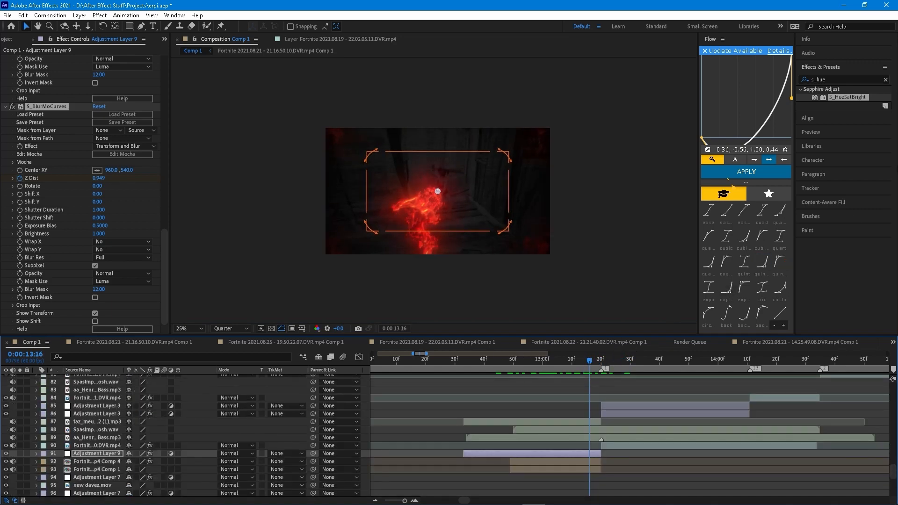
{"action": "left_click", "coordinate": [847, 81]}
{"action": "type", "text": "warp"}
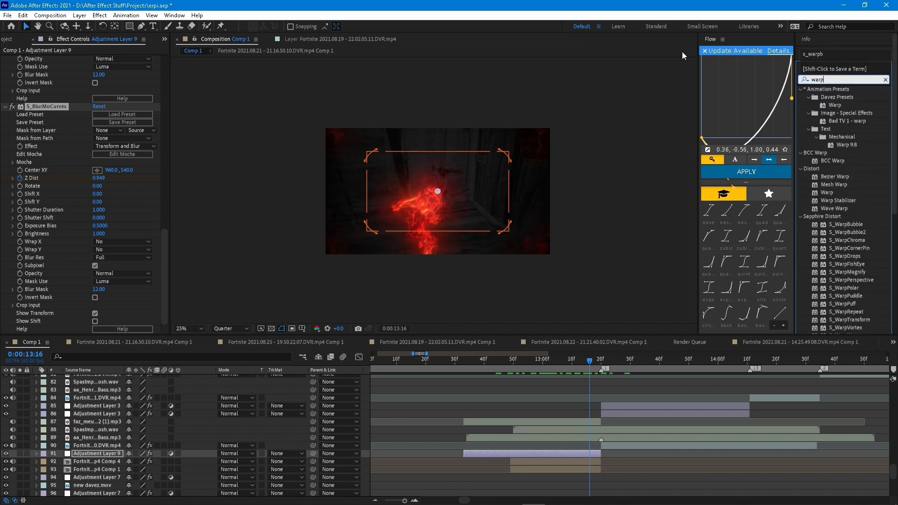
{"action": "left_click_drag", "start_coordinate": [827, 192], "coordinate": [575, 457]}
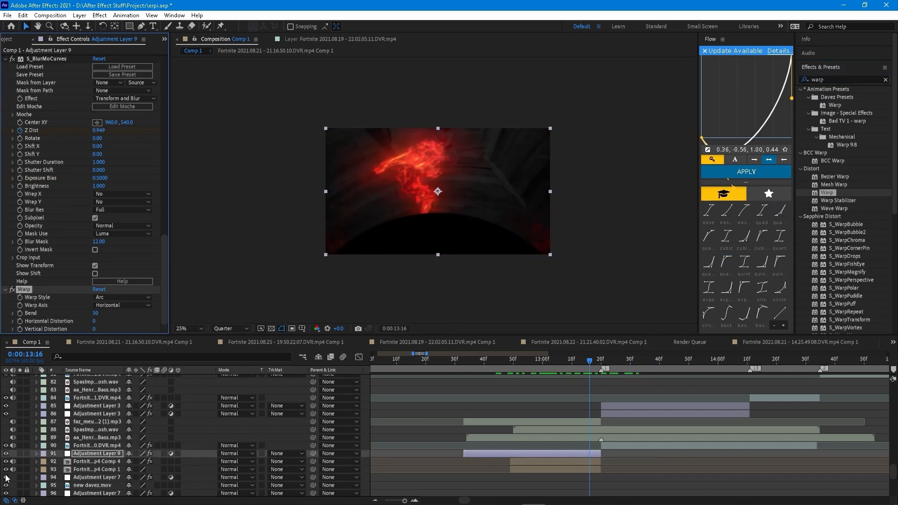
Set Warp Style to FishEye and keyframe its Bend at -60 at 0:00:13:20
{"action": "left_click", "coordinate": [37, 453]}
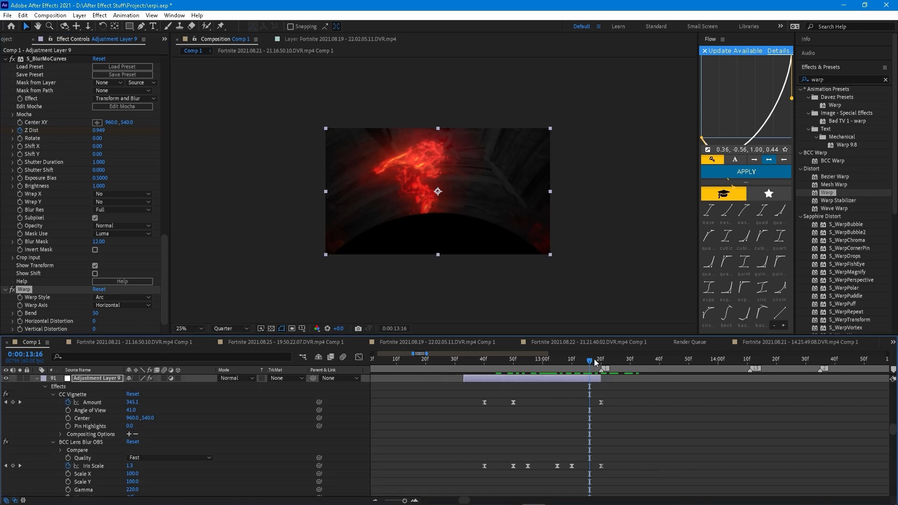
{"action": "left_click_drag", "start_coordinate": [595, 362], "coordinate": [601, 363]}
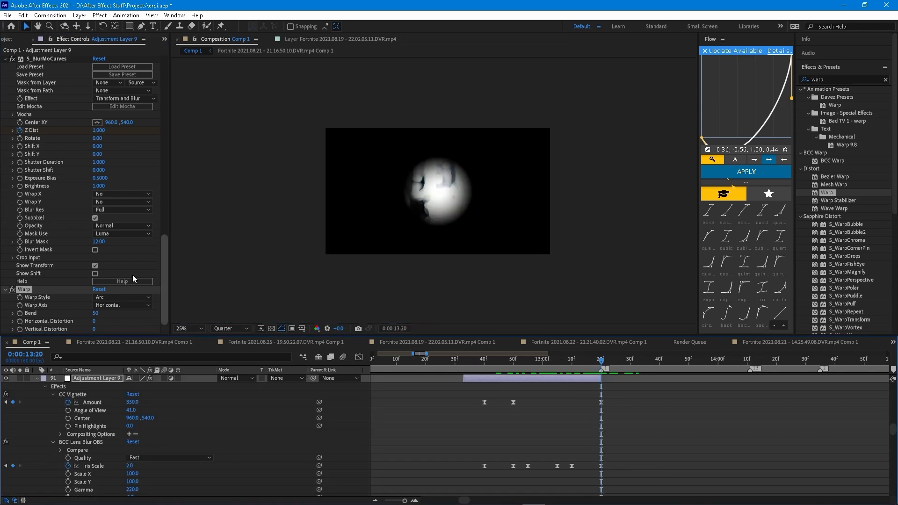
{"action": "left_click", "coordinate": [107, 298]}
{"action": "left_click", "coordinate": [128, 298]}
{"action": "left_click", "coordinate": [131, 298]}
{"action": "left_click", "coordinate": [57, 305]}
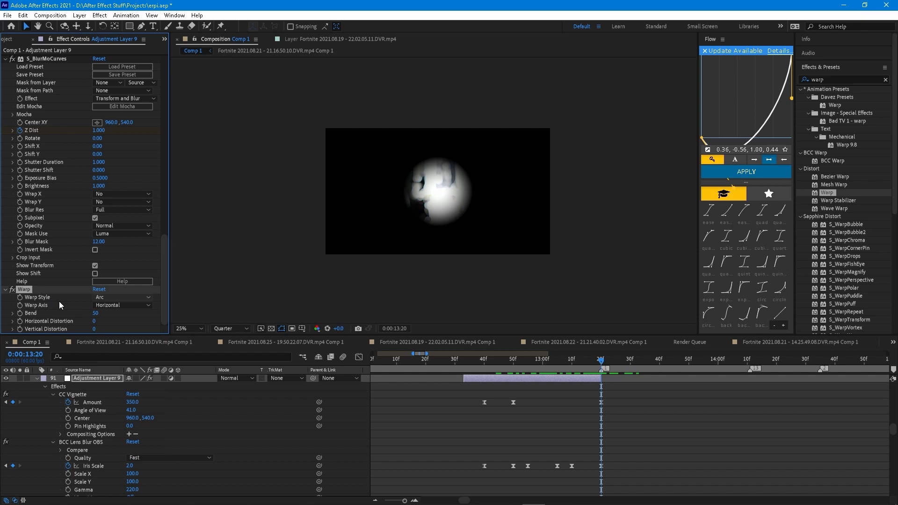
{"action": "left_click", "coordinate": [115, 298]}
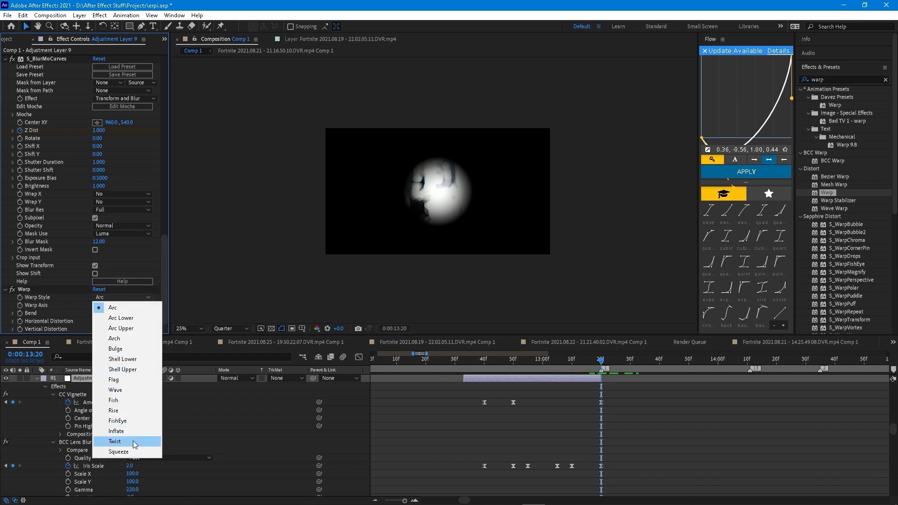
{"action": "left_click", "coordinate": [118, 421]}
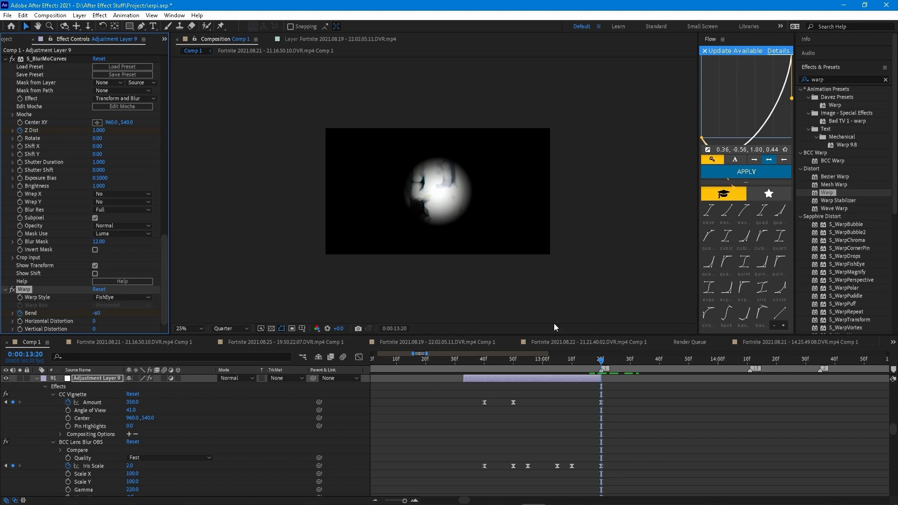
Set a Warp Bend keyframe of 15 at 0:00:13:10, ten frames before the final keyframe
{"action": "left_click_drag", "start_coordinate": [607, 365], "coordinate": [573, 362]}
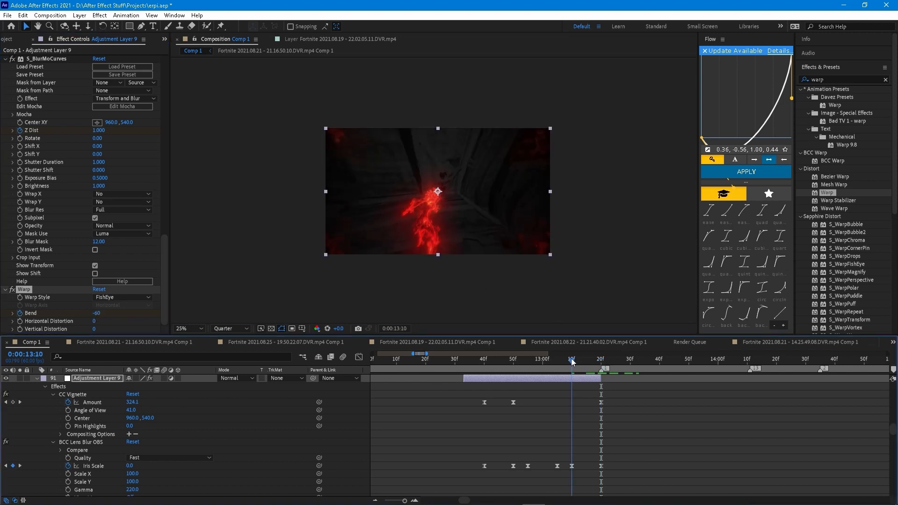
{"action": "left_click", "coordinate": [602, 358]}
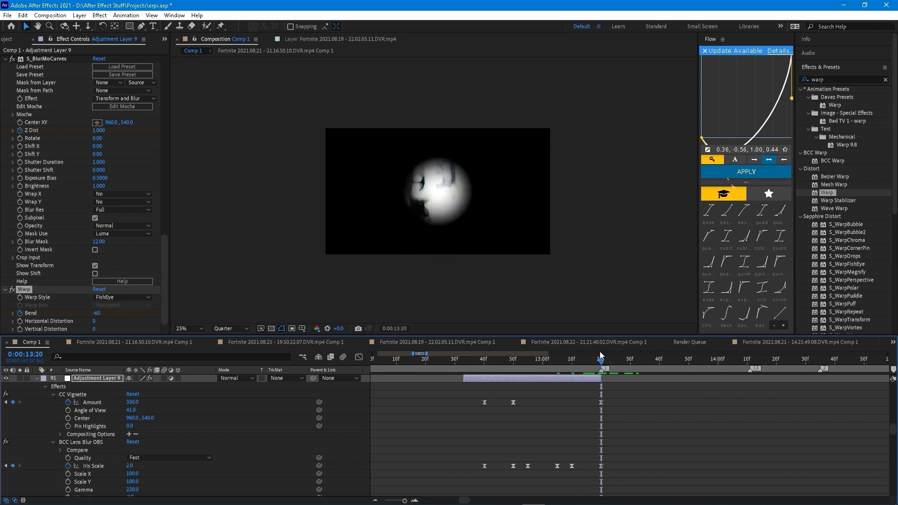
{"action": "key", "text": "Page_Up"}
{"action": "key", "text": "Page_Up"}
{"action": "key", "text": "Page_Up"}
{"action": "key", "text": "Page_Up"}
{"action": "key", "text": "Page_Up"}
{"action": "key", "text": "Page_Up"}
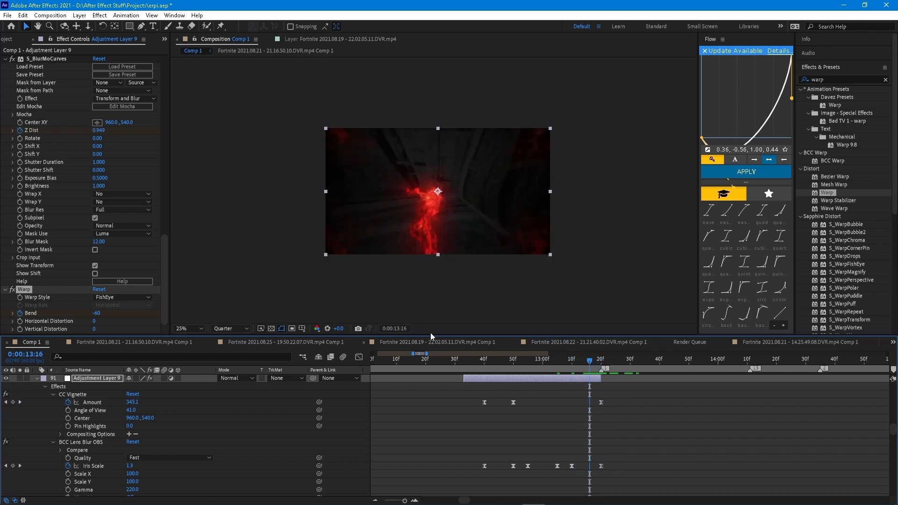
{"action": "key", "text": "Page_Up"}
{"action": "key", "text": "Page_Up"}
{"action": "left_click", "coordinate": [100, 315]}
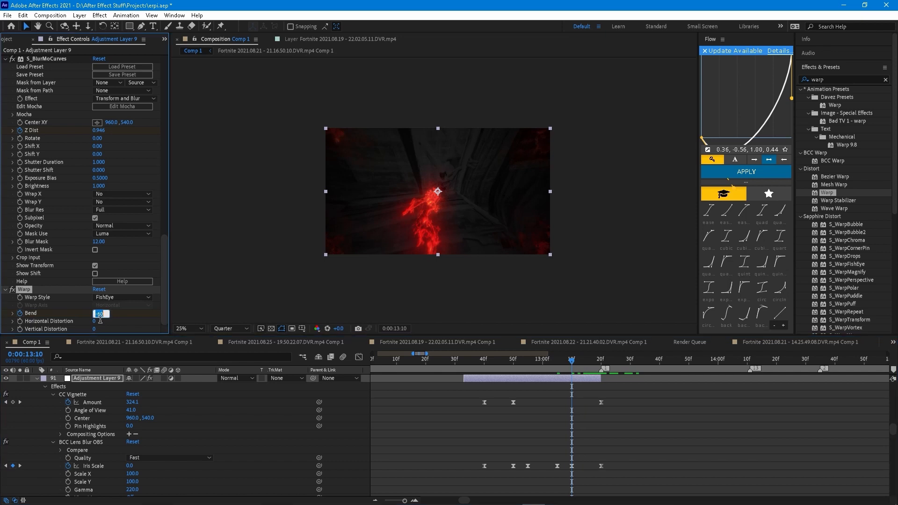
{"action": "key", "text": "Return"}
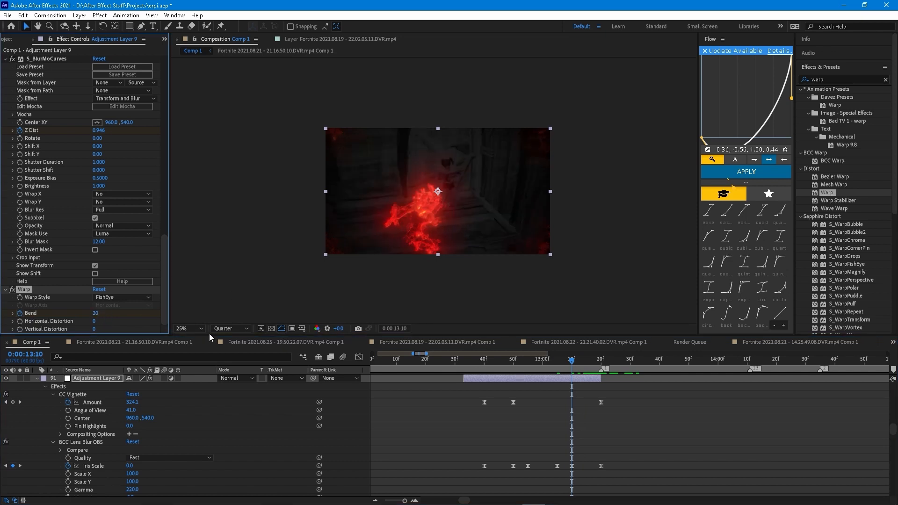
{"action": "left_click", "coordinate": [99, 315]}
{"action": "key", "text": "Return"}
Set a Warp Bend keyframe of 0 at the adjustment layer's start, 0:00:12:33
{"action": "left_click_drag", "start_coordinate": [468, 368], "coordinate": [464, 367]}
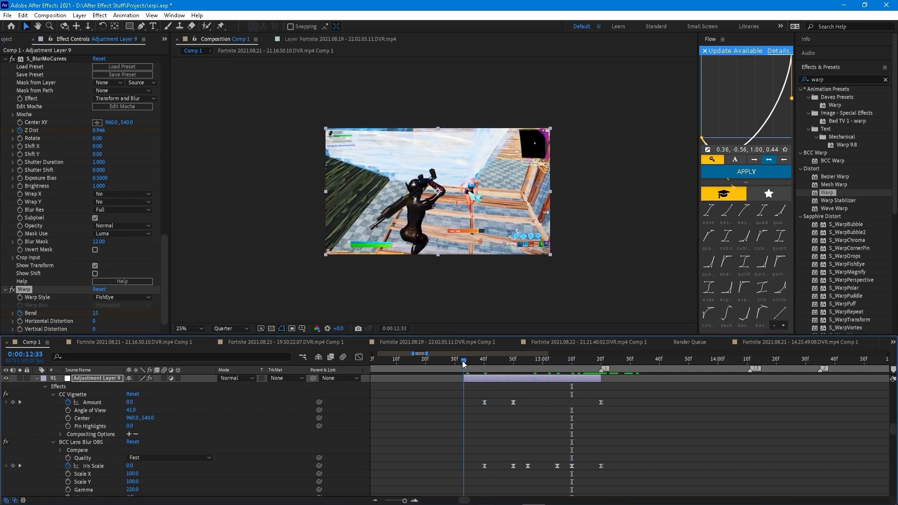
{"action": "left_click", "coordinate": [103, 316]}
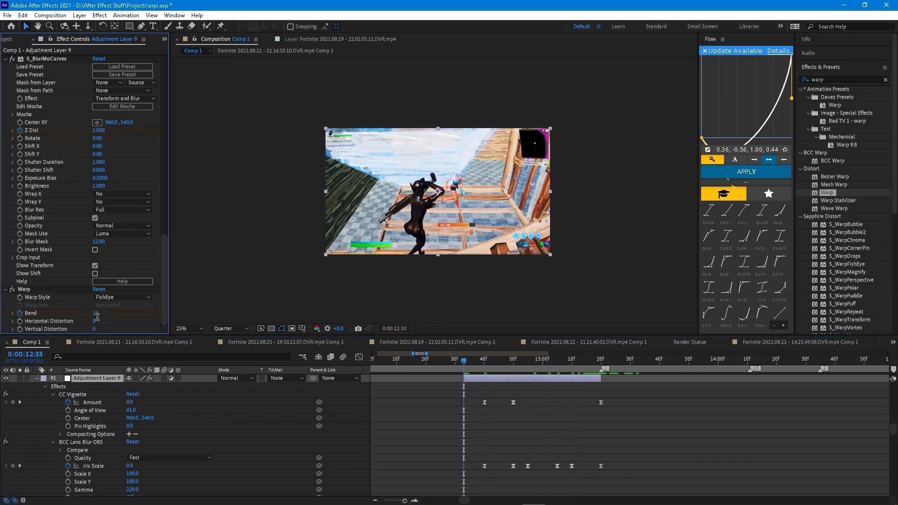
{"action": "left_click", "coordinate": [97, 315]}
{"action": "key", "text": "Return"}
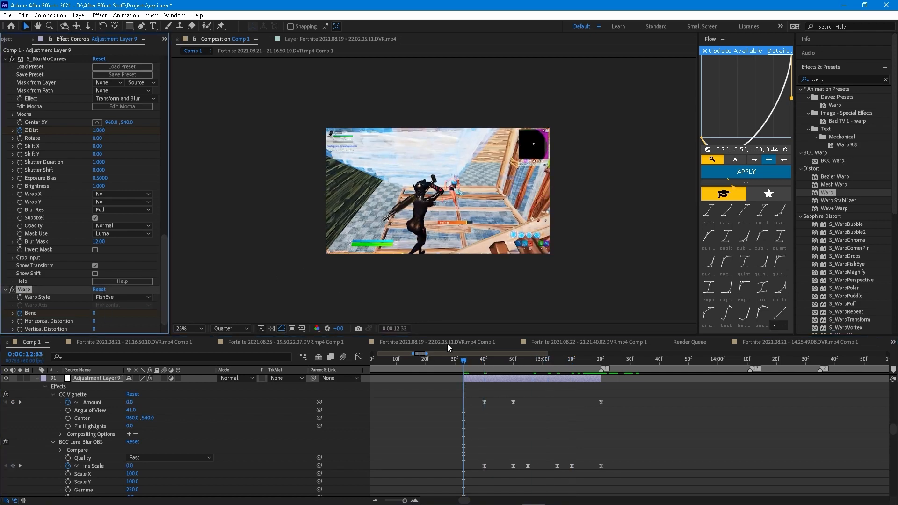
Preview the effect animation from 0:00:12:33 and collapse the adjustment layer's properties
{"action": "key", "text": "space"}
{"action": "left_click", "coordinate": [37, 378]}
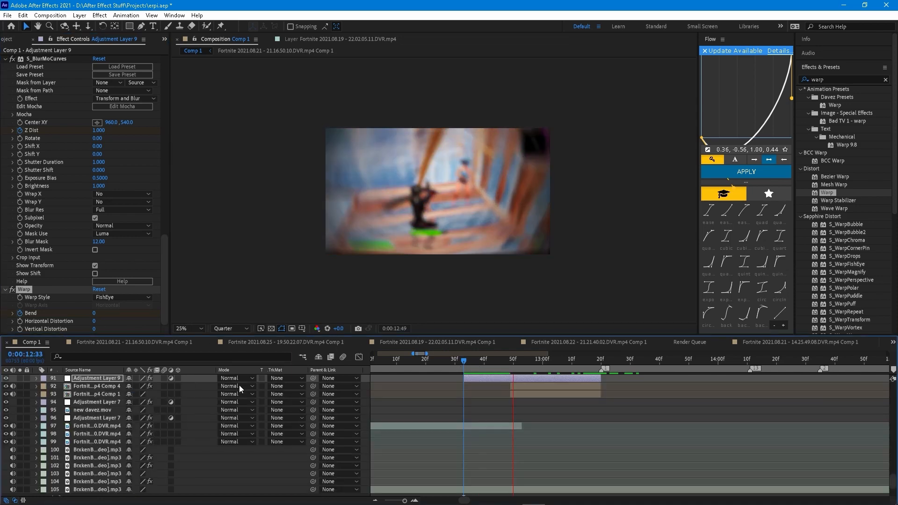
{"action": "left_click", "coordinate": [535, 379]}
{"action": "double_click", "coordinate": [535, 378]}
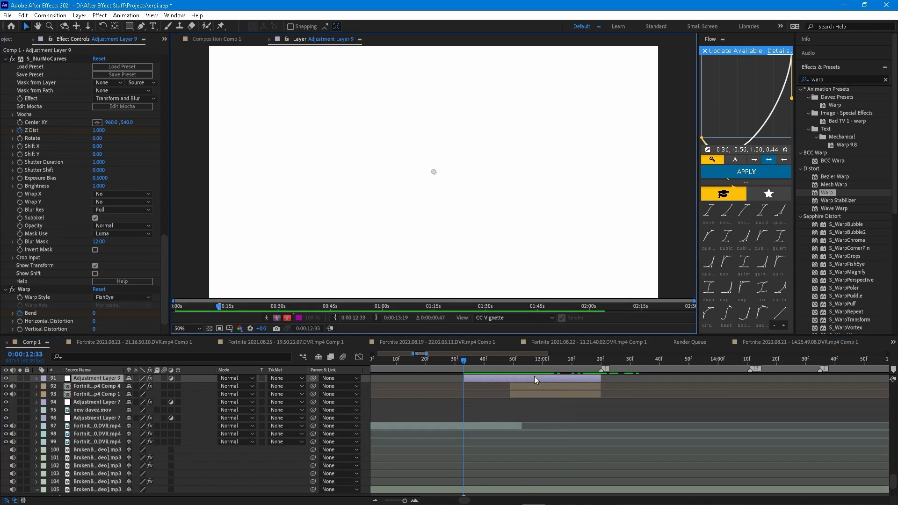
Close the layer view and duplicate Adjustment Layer 9 in Comp 1
{"action": "left_click", "coordinate": [270, 39]}
{"action": "key", "text": "ctrl+d"}
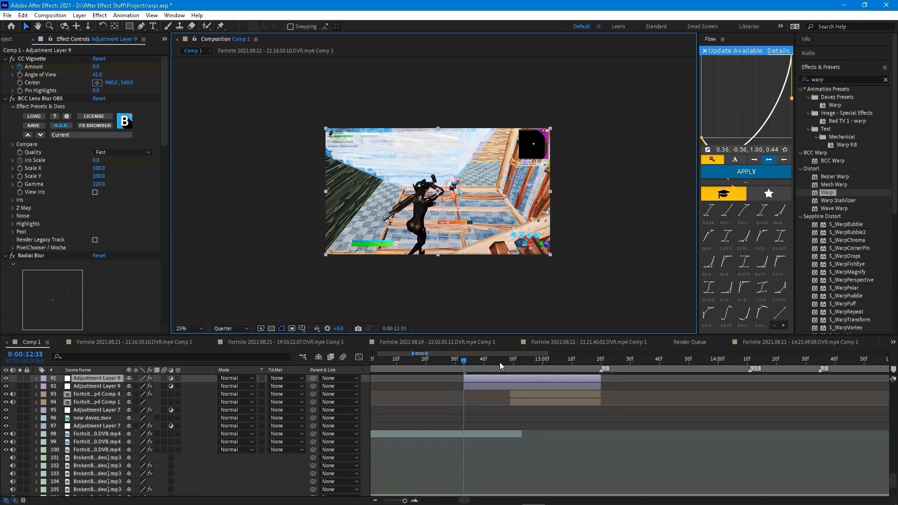
{"action": "left_click_drag", "start_coordinate": [500, 362], "coordinate": [555, 364]}
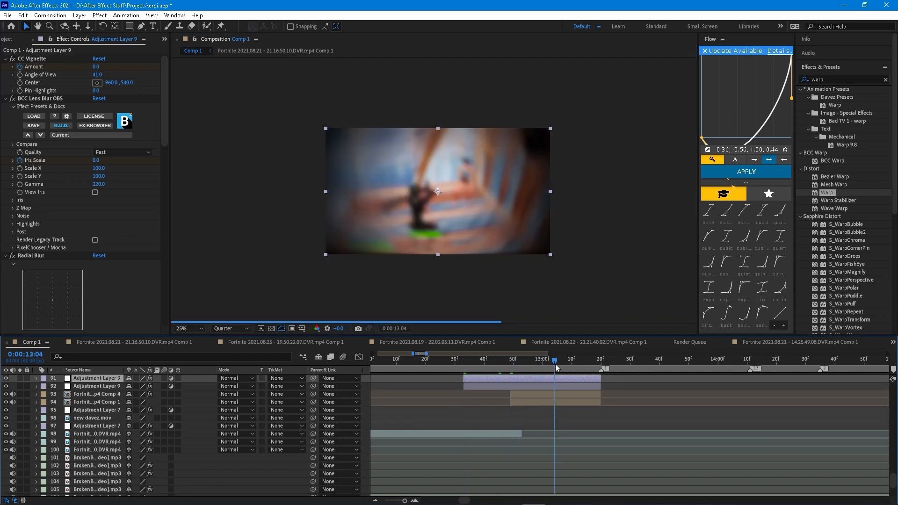
Delete all effects, including Warp, from the upper copy of Adjustment Layer 9
{"action": "left_click", "coordinate": [38, 60]}
{"action": "key", "text": "Delete"}
{"action": "key", "text": "Delete"}
{"action": "key", "text": "Delete"}
{"action": "key", "text": "Delete"}
{"action": "key", "text": "Delete"}
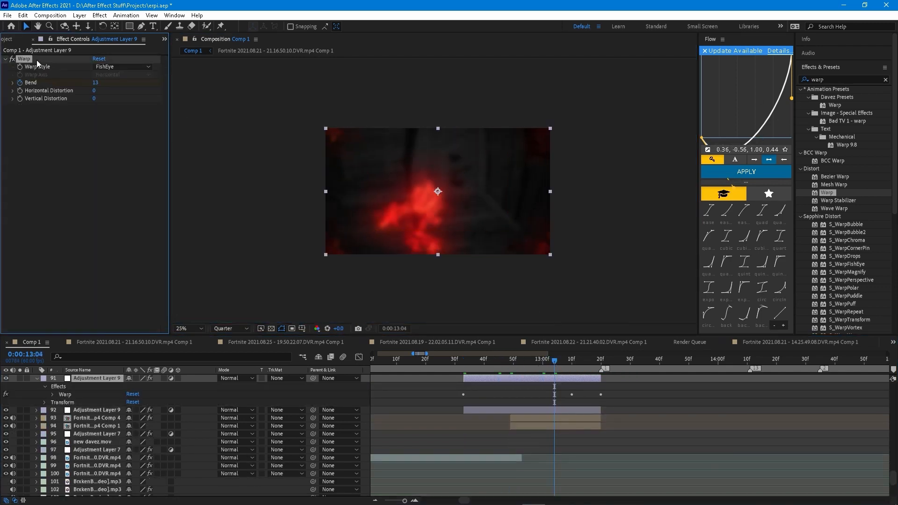
{"action": "key", "text": "Delete"}
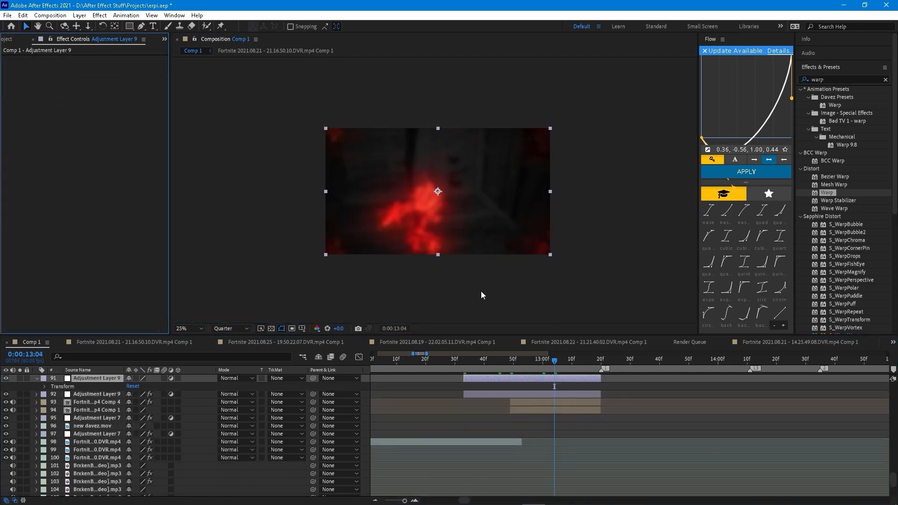
Search the effects for "motion" and apply Motion Tile to the upper copy of Adjustment Layer 9
{"action": "left_click", "coordinate": [837, 79]}
{"action": "type", "text": "motion"}
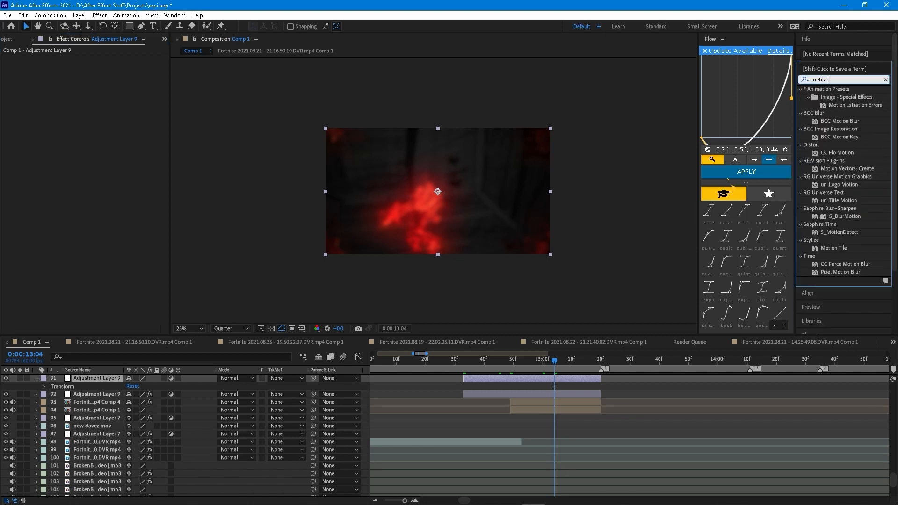
{"action": "left_click_drag", "start_coordinate": [834, 248], "coordinate": [560, 385]}
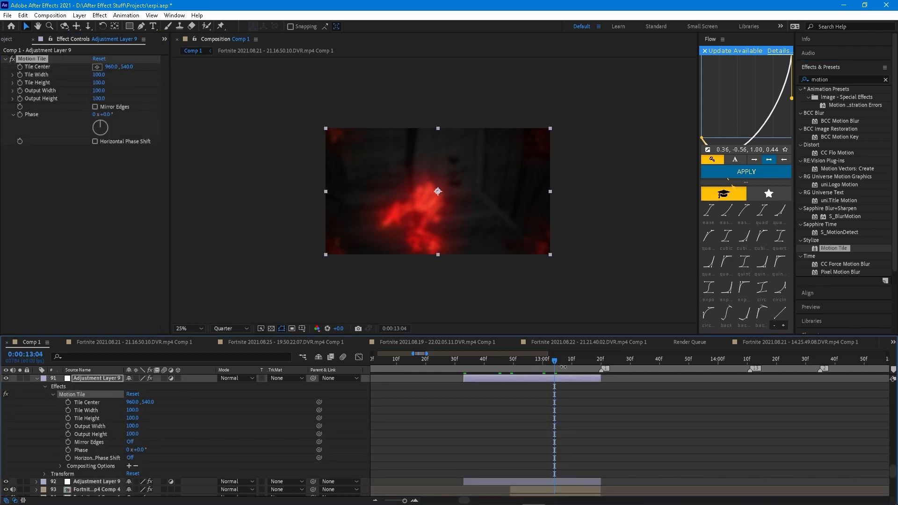
Try keyframing Motion Tile's Output Width at 0:00:12:33 and at 80 at 0:00:12:49, and clear its keyframes
{"action": "left_click", "coordinate": [467, 363]}
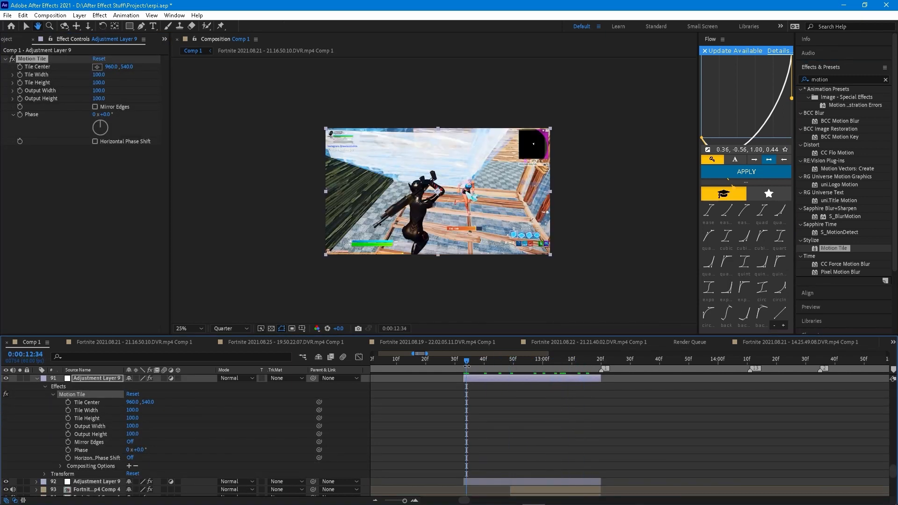
{"action": "left_click_drag", "start_coordinate": [467, 361], "coordinate": [463, 361]}
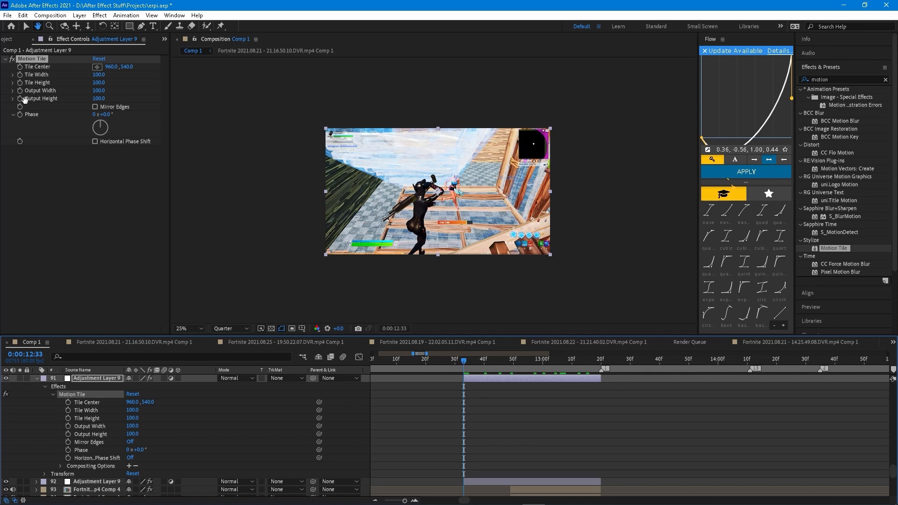
{"action": "left_click", "coordinate": [26, 26]}
{"action": "left_click", "coordinate": [20, 91]}
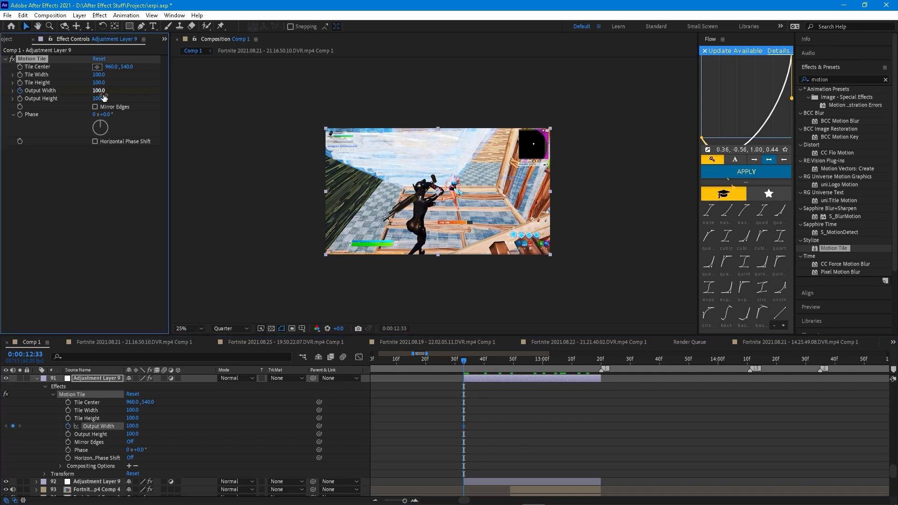
{"action": "left_click", "coordinate": [510, 361]}
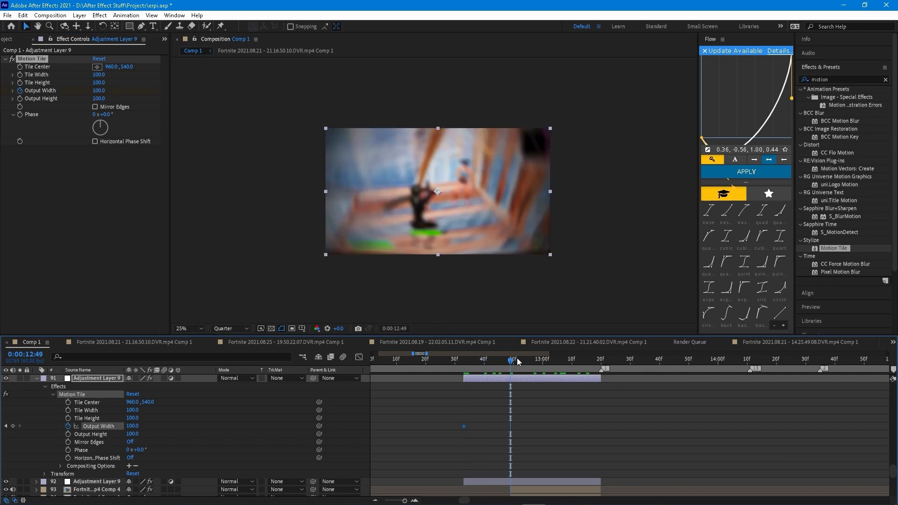
{"action": "left_click", "coordinate": [469, 363]}
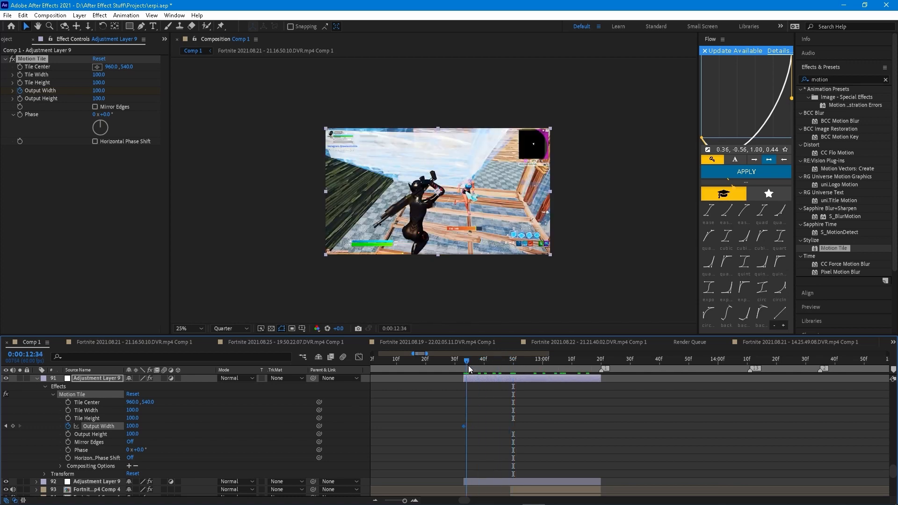
{"action": "left_click_drag", "start_coordinate": [485, 368], "coordinate": [510, 361]}
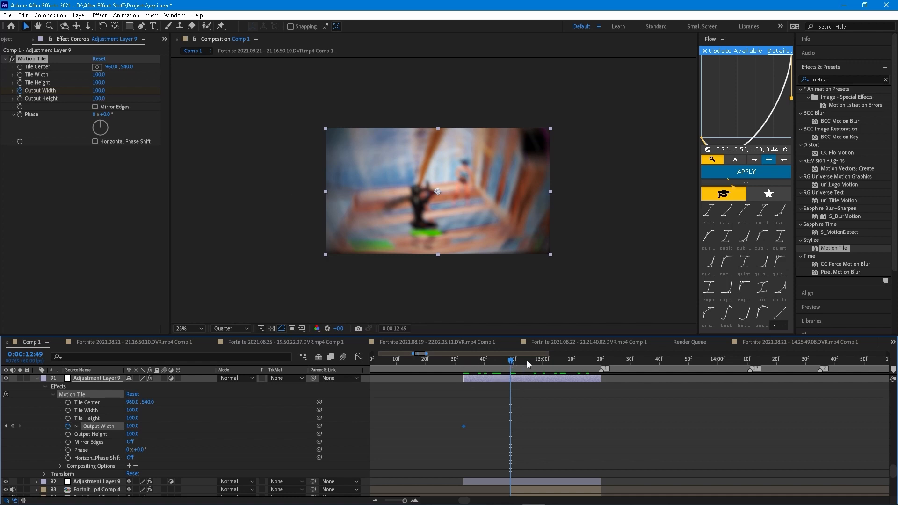
{"action": "mouse_move", "coordinate": [509, 361]}
{"action": "left_mouse_down"}
{"action": "mouse_move", "coordinate": [468, 363]}
{"action": "mouse_move", "coordinate": [510, 360]}
{"action": "left_mouse_up"}
{"action": "left_click", "coordinate": [100, 90]}
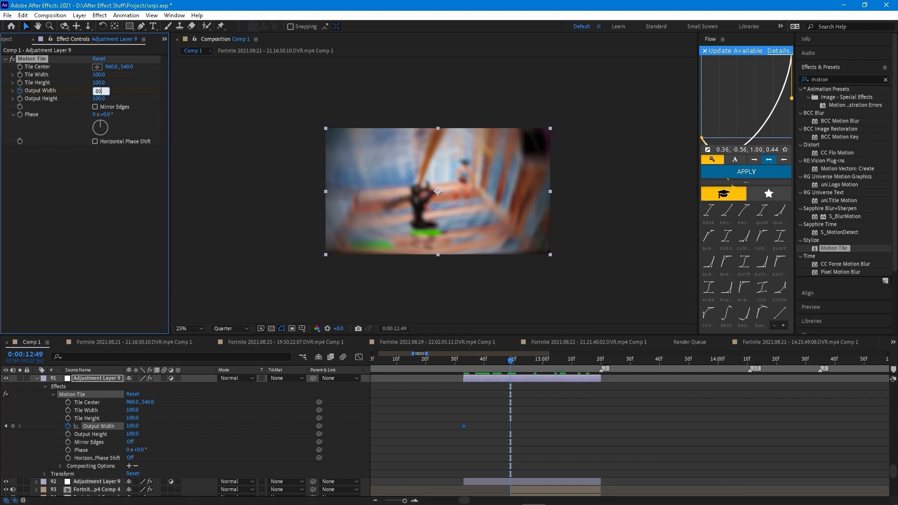
{"action": "type", "text": "80"}
{"action": "key", "text": "Return"}
{"action": "left_click", "coordinate": [507, 361]}
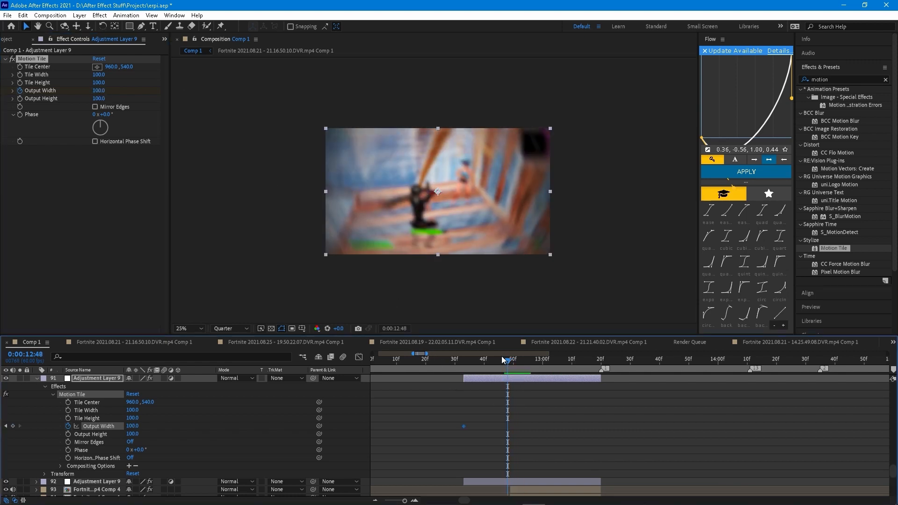
{"action": "left_click", "coordinate": [20, 91]}
Keyframe Motion Tile's Output Height at 100 at 0:00:12:33 and at 85 at 0:00:12:49
{"action": "left_click", "coordinate": [463, 361]}
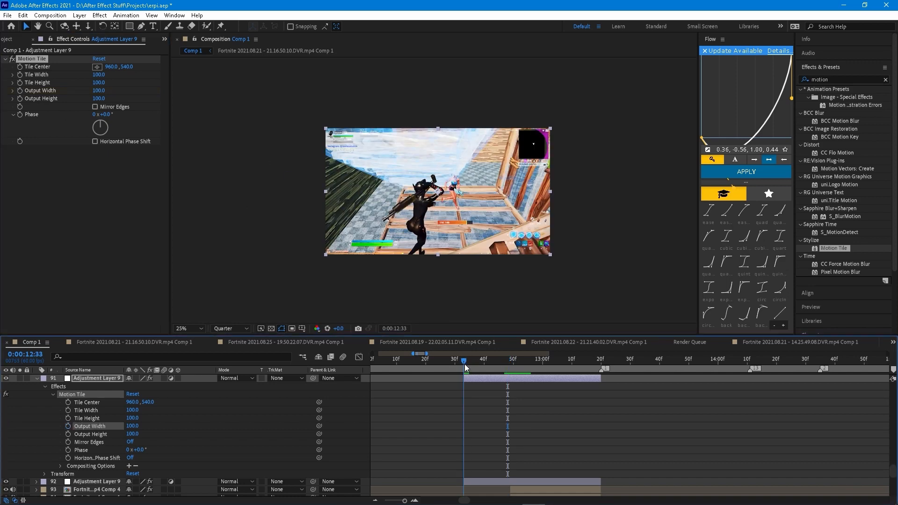
{"action": "left_click", "coordinate": [19, 99]}
{"action": "left_click", "coordinate": [515, 360]}
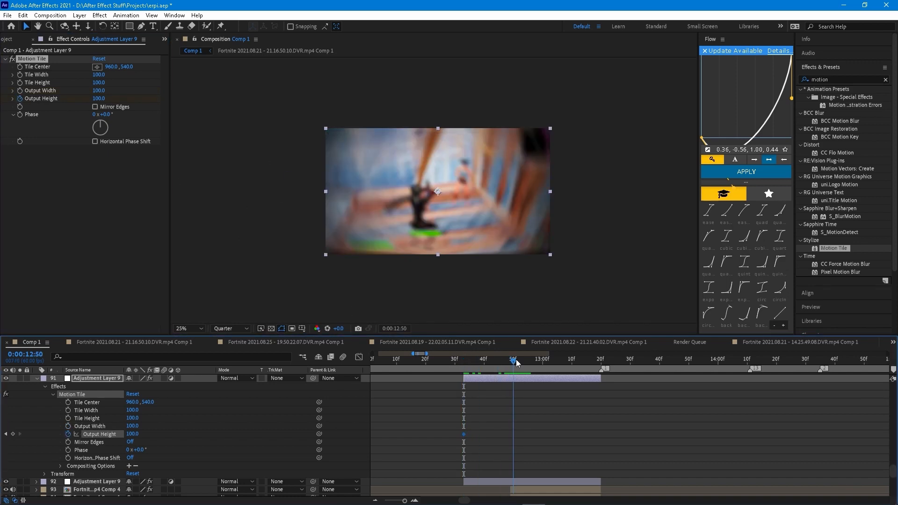
{"action": "left_click_drag", "start_coordinate": [515, 362], "coordinate": [511, 362]}
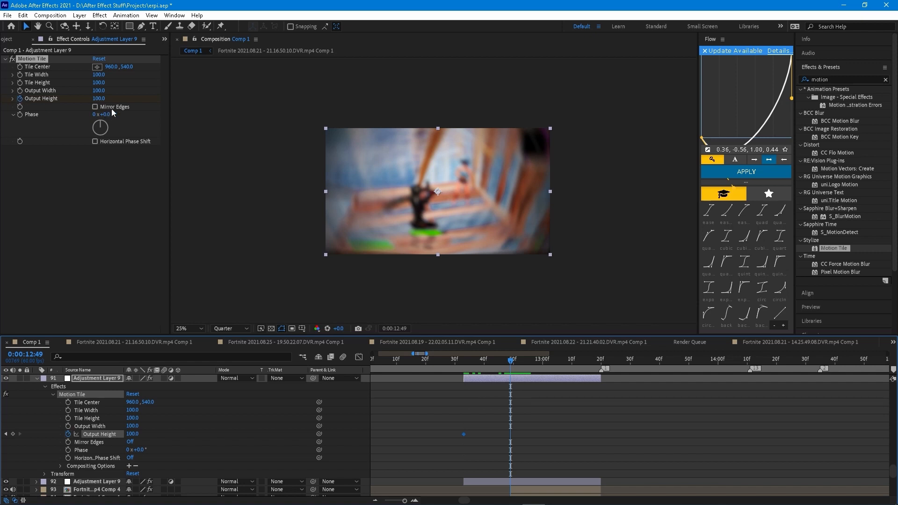
{"action": "left_click", "coordinate": [98, 99]}
{"action": "key", "text": "Return"}
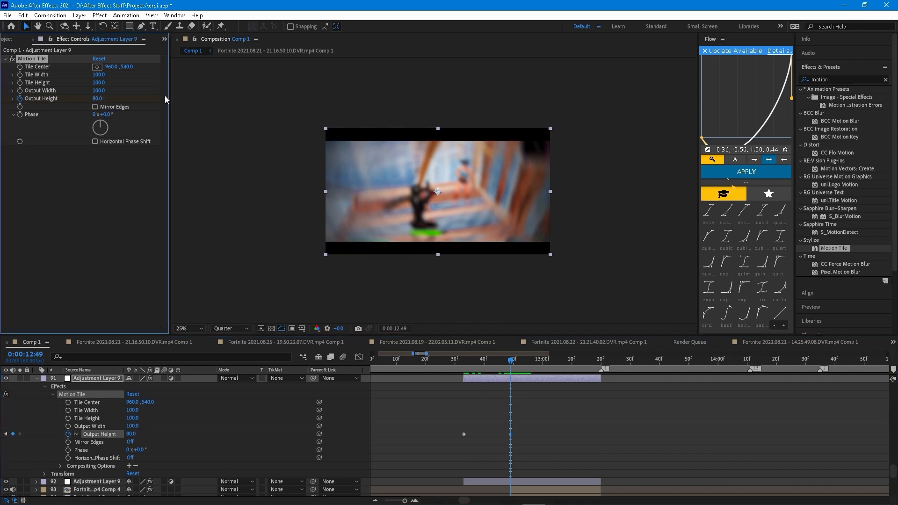
{"action": "left_click", "coordinate": [101, 99]}
{"action": "type", "text": "85"}
{"action": "key", "text": "Return"}
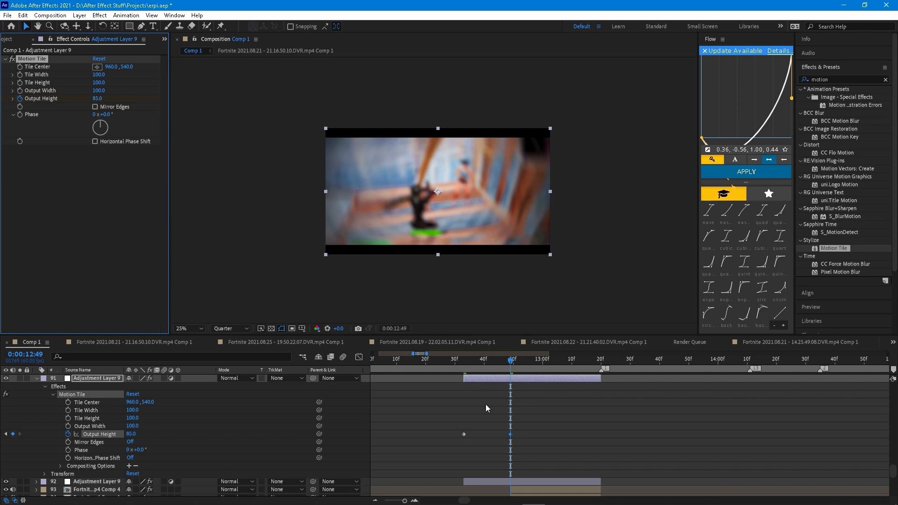
Shift the second Output Height keyframe closer to 0:00:13:00 and preview the black bars animation from the layer's start
{"action": "left_click_drag", "start_coordinate": [511, 436], "coordinate": [531, 438]}
{"action": "left_click_drag", "start_coordinate": [509, 363], "coordinate": [467, 362]}
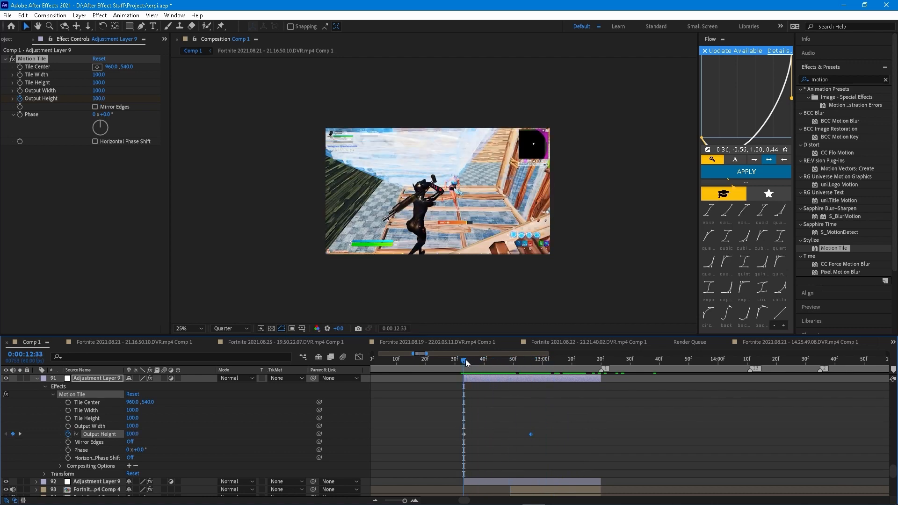
{"action": "key", "text": "space"}
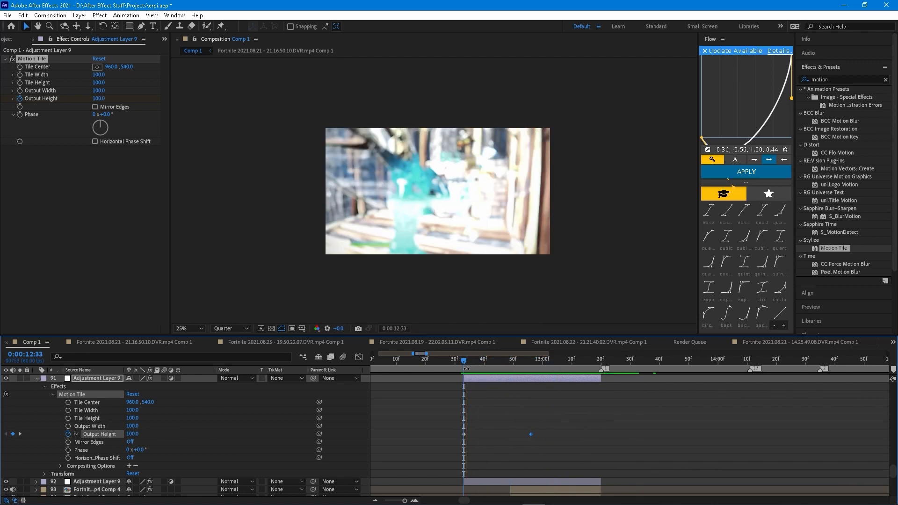
{"action": "key", "text": "space"}
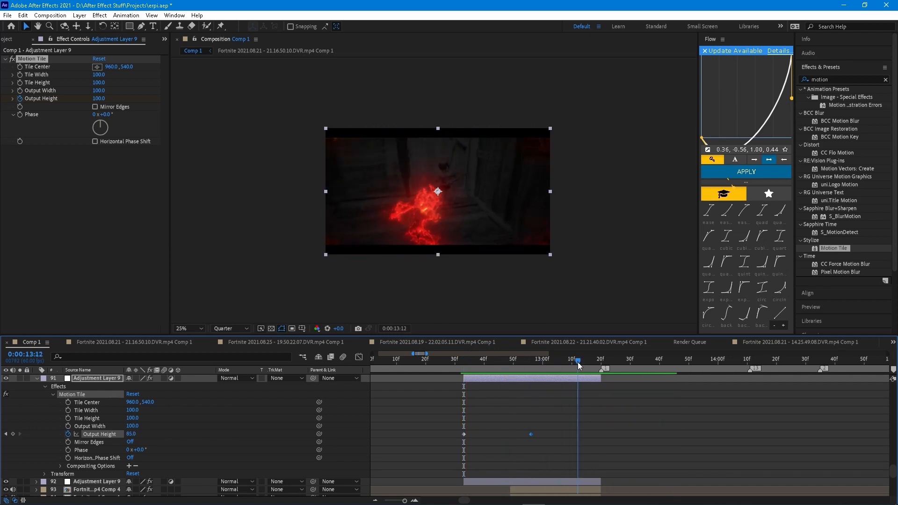
{"action": "left_click", "coordinate": [469, 363]}
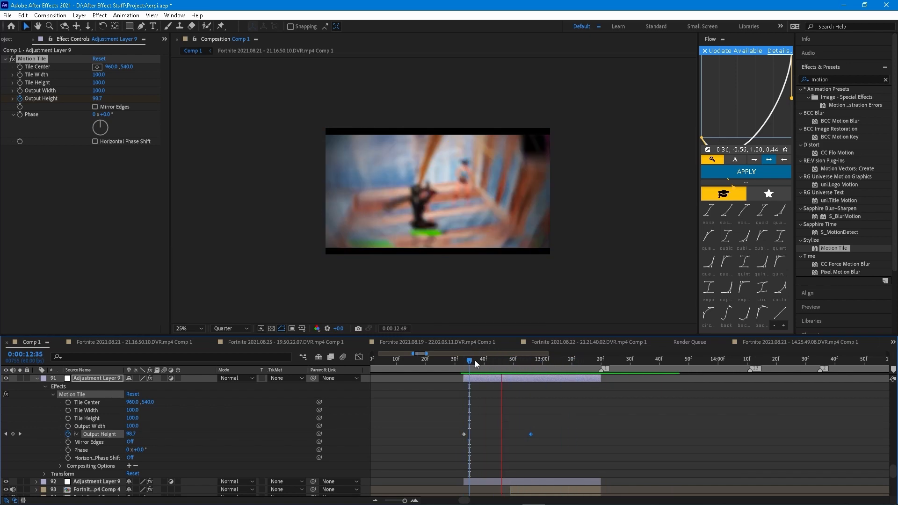